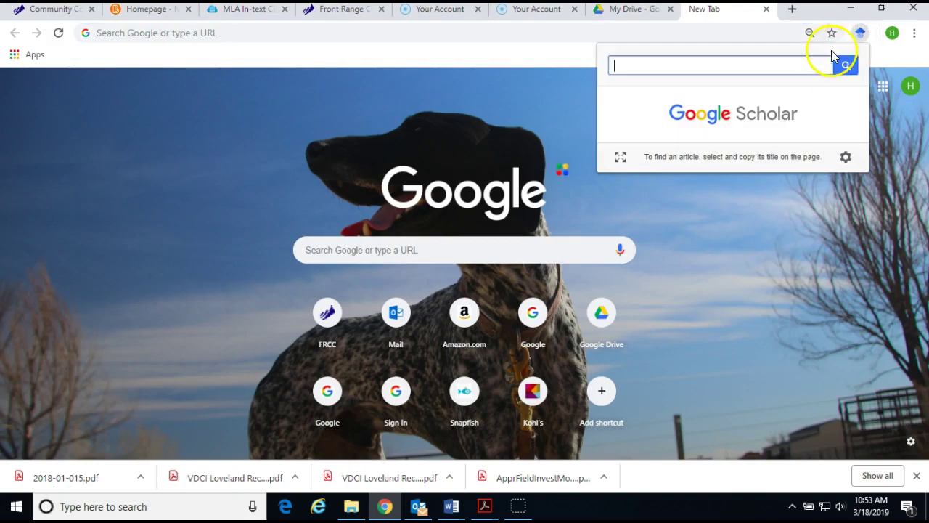
# Step: Open the full Google Scholar page from the browser extension and search articles for "mule deer colorado"
pyautogui.click(617, 157)
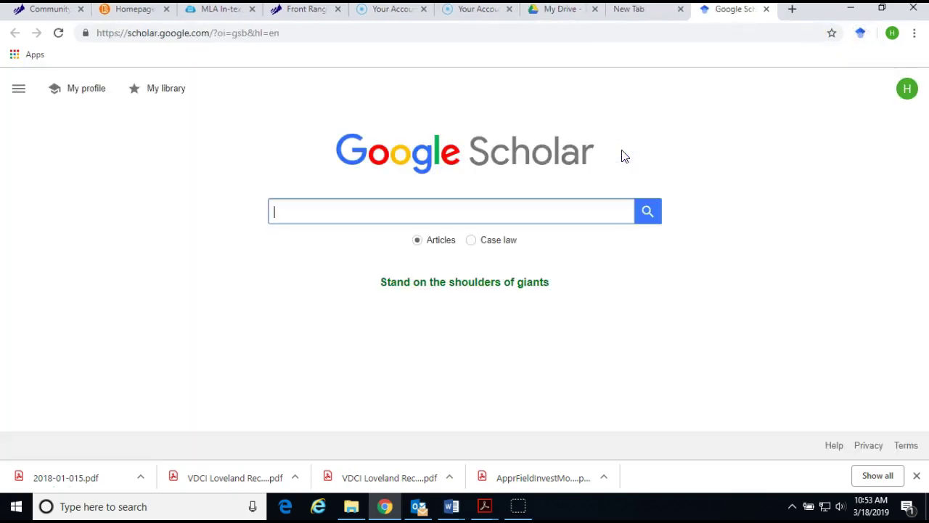
pyautogui.click(859, 34)
pyautogui.click(721, 172)
pyautogui.write('colorado')
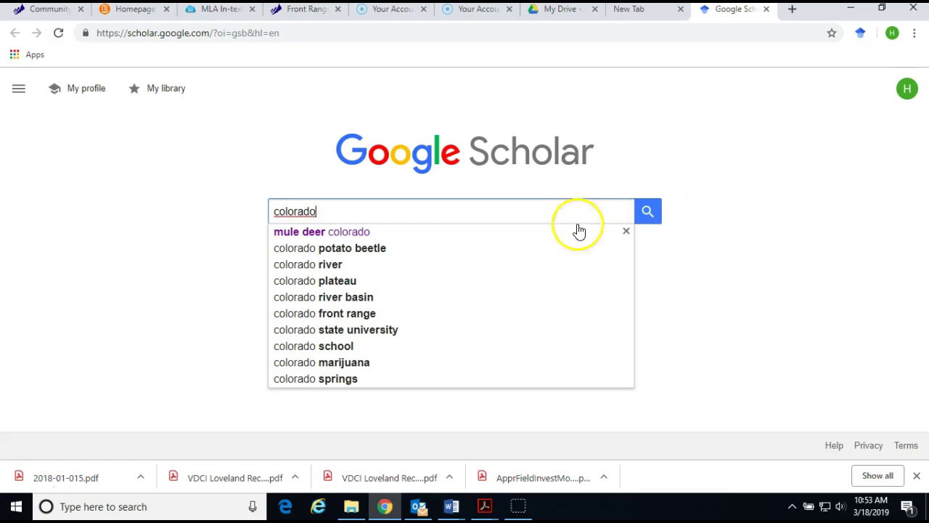
pyautogui.click(292, 231)
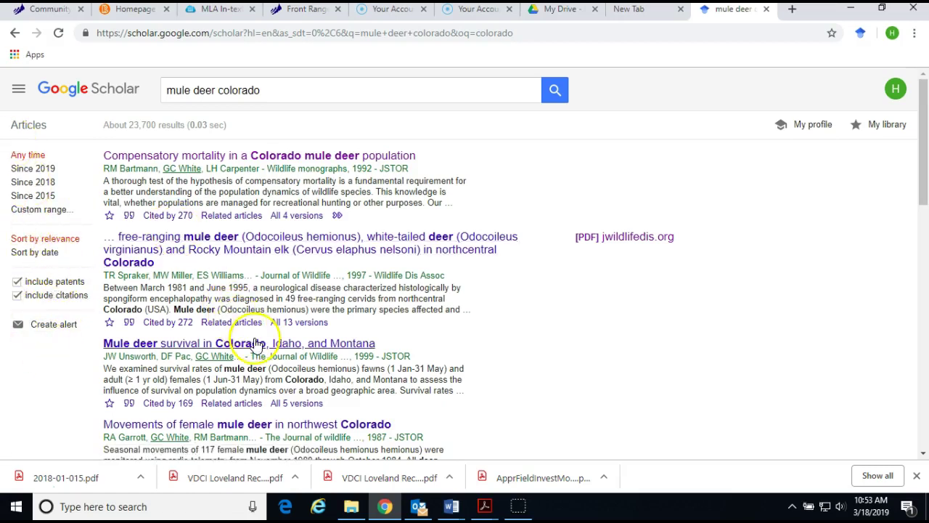
# Step: Browse the search results and open the article "Chronic wasting disease of captive mule deer: a spongiform encephalopathy"
pyautogui.scroll(-1, 254, 347)
pyautogui.scroll(-2, 269, 348)
pyautogui.scroll(2, 399, 312)
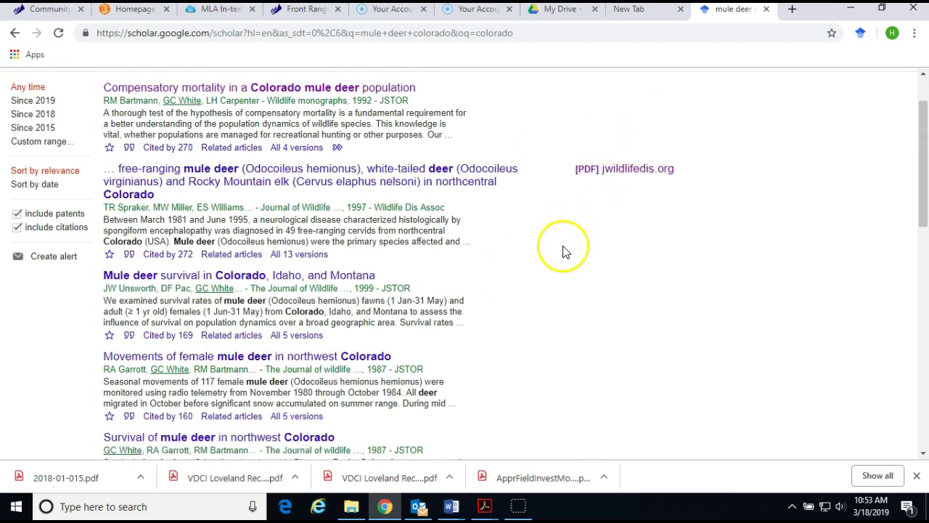
pyautogui.scroll(-2, 567, 256)
pyautogui.scroll(-2, 568, 261)
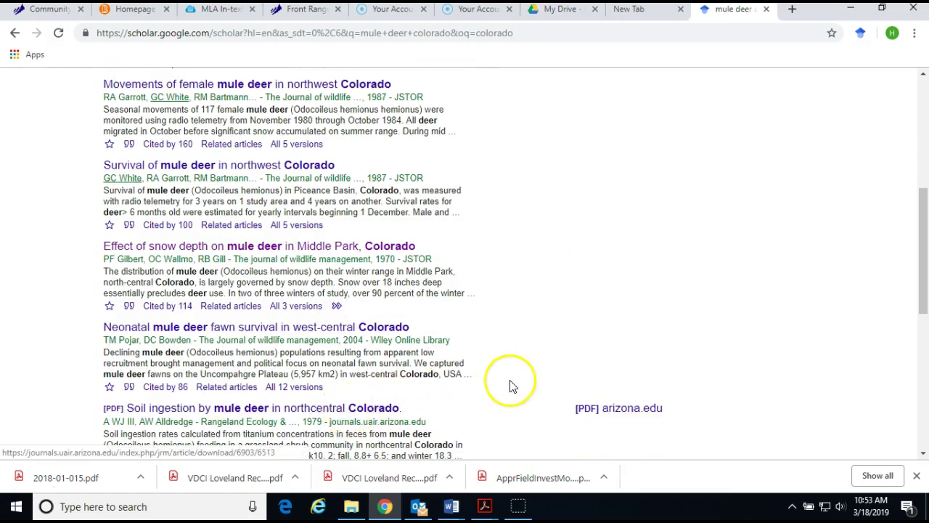
pyautogui.scroll(-1, 512, 385)
pyautogui.scroll(-1, 523, 385)
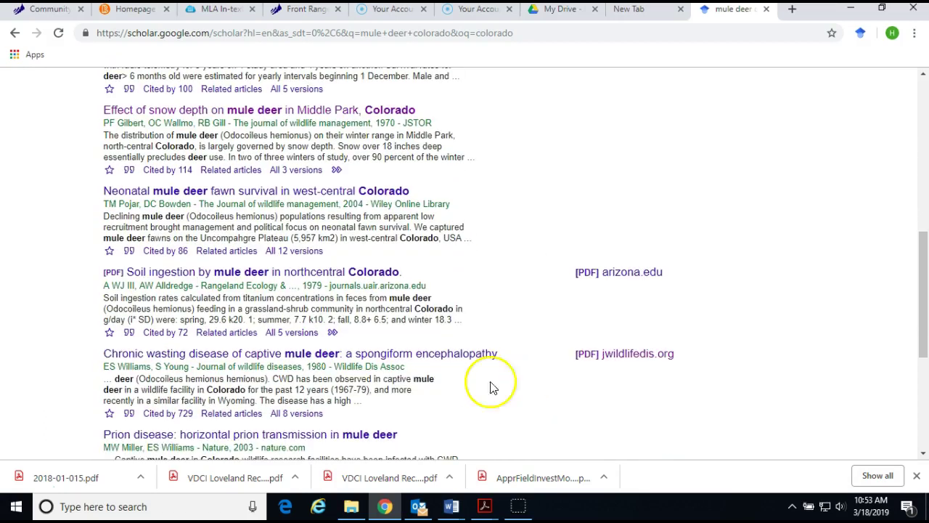
pyautogui.click(391, 354)
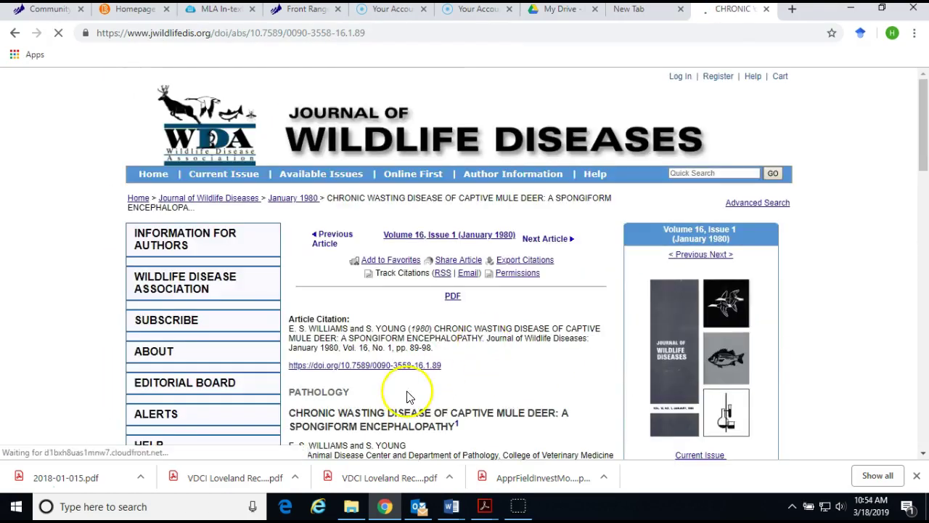
# Step: Review the article's citation and abstract on the journal page, and open its full-text PDF
pyautogui.scroll(-4, 407, 397)
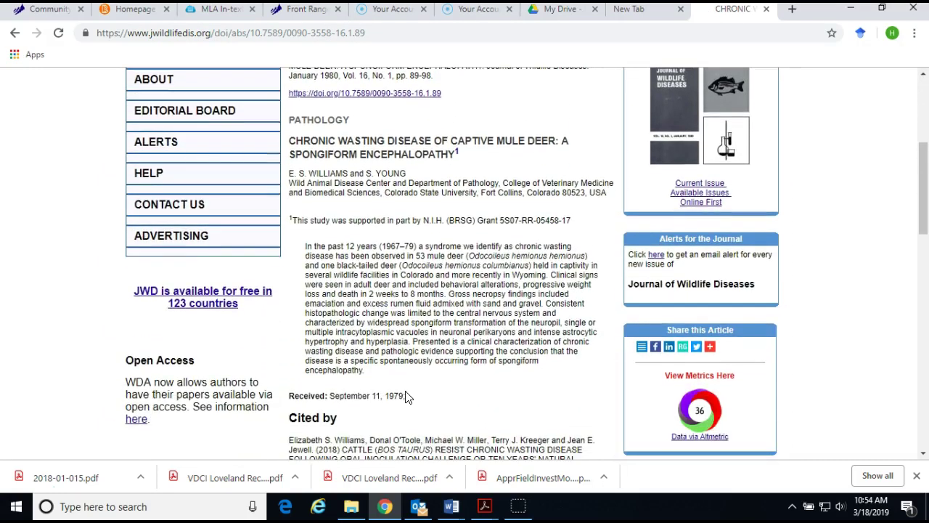
pyautogui.scroll(-2, 406, 397)
pyautogui.scroll(4, 407, 392)
pyautogui.scroll(1, 409, 390)
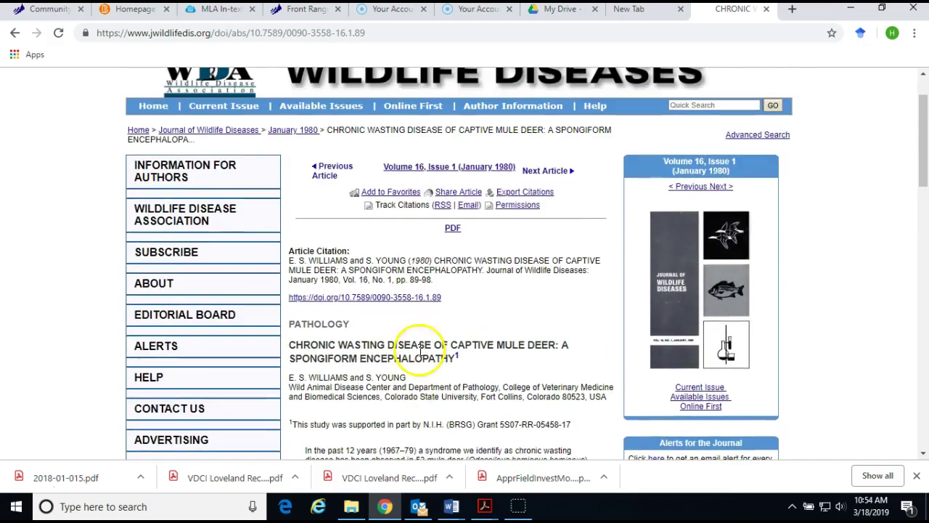
pyautogui.click(453, 230)
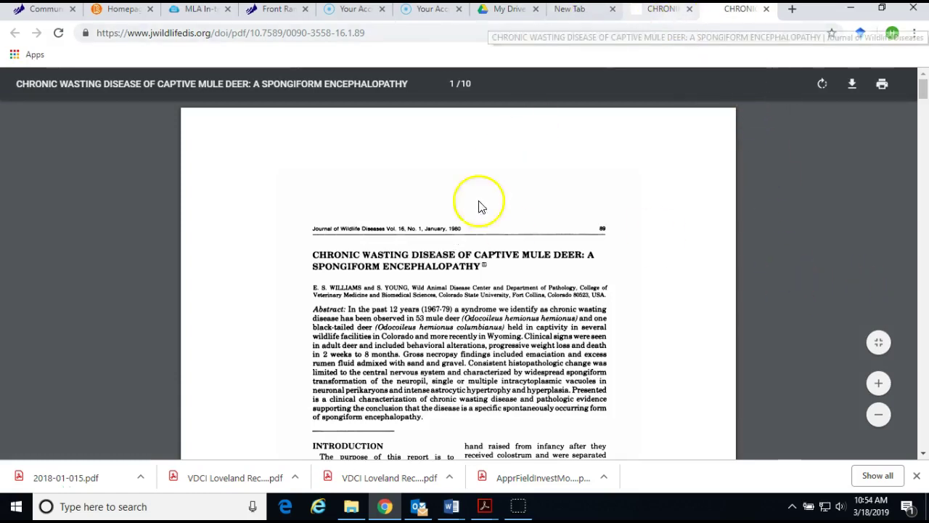
# Step: Skim the first part of the PDF, and close both the PDF and the journal article page
pyautogui.scroll(-5, 475, 309)
pyautogui.scroll(5, 478, 311)
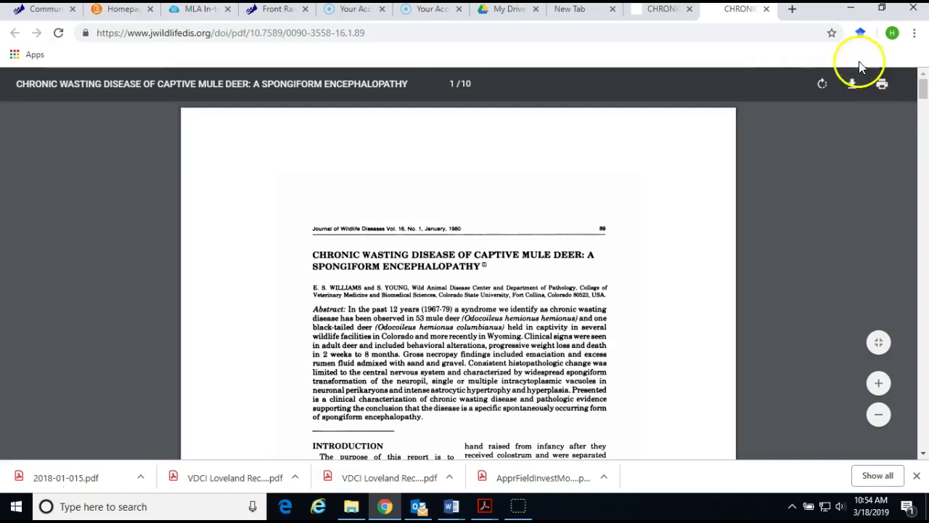
pyautogui.click(764, 9)
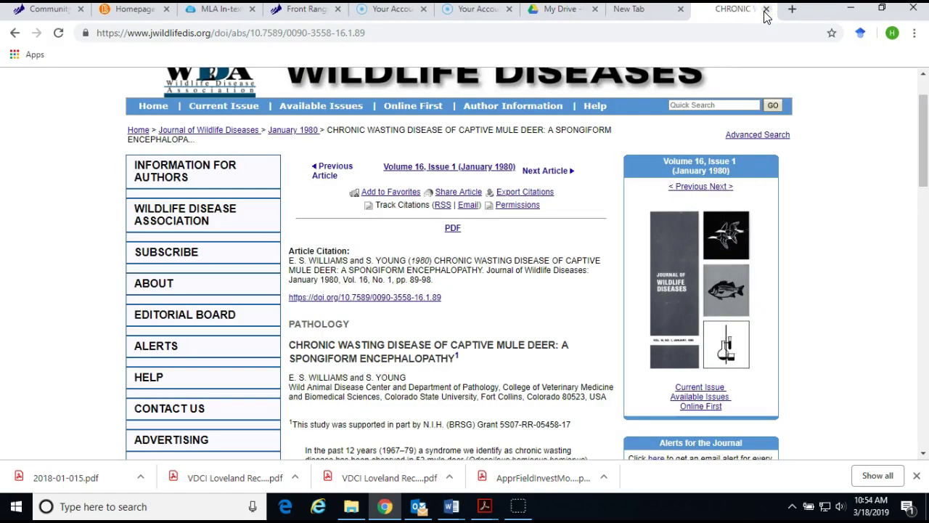
pyautogui.click(765, 9)
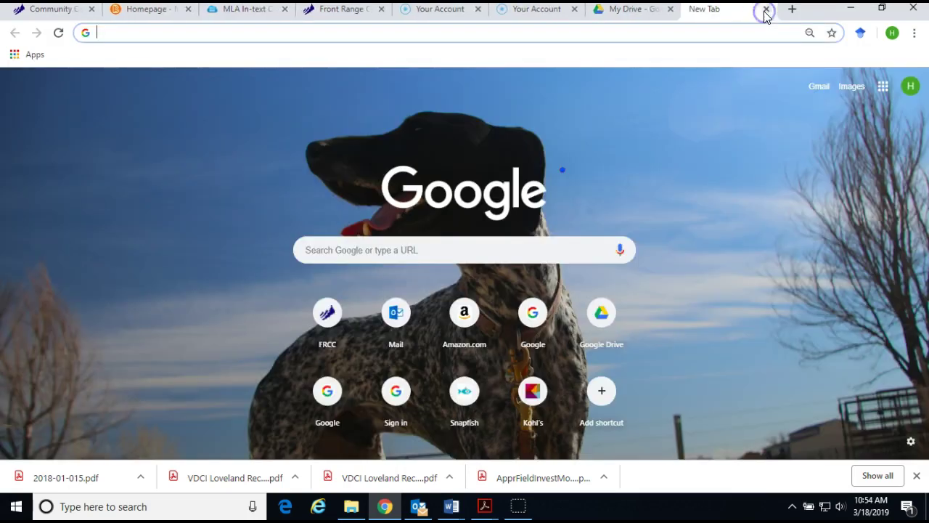
# Step: Search for "mule deer colorado" in the Google Scholar extension and open "Compensatory Mortality in a Colorado Mule Deer Population"
pyautogui.click(859, 33)
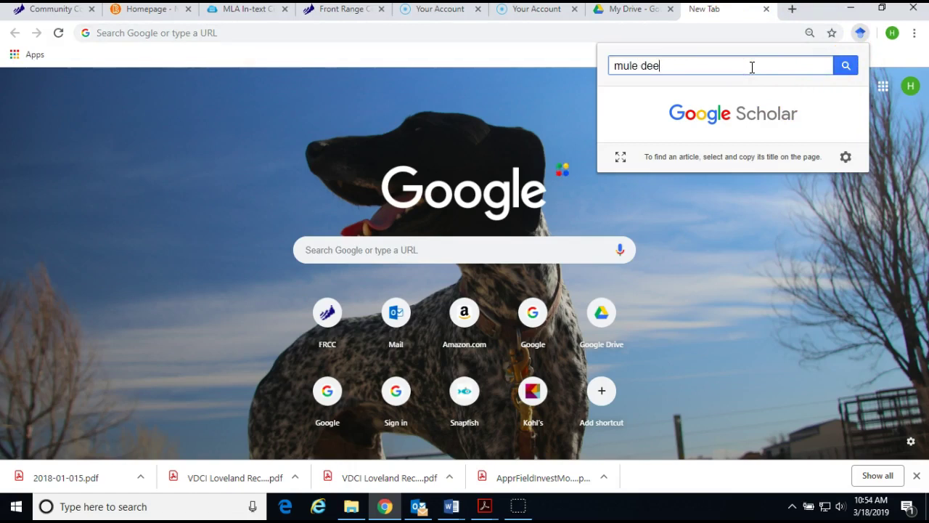
pyautogui.write('do')
pyautogui.press('Return')
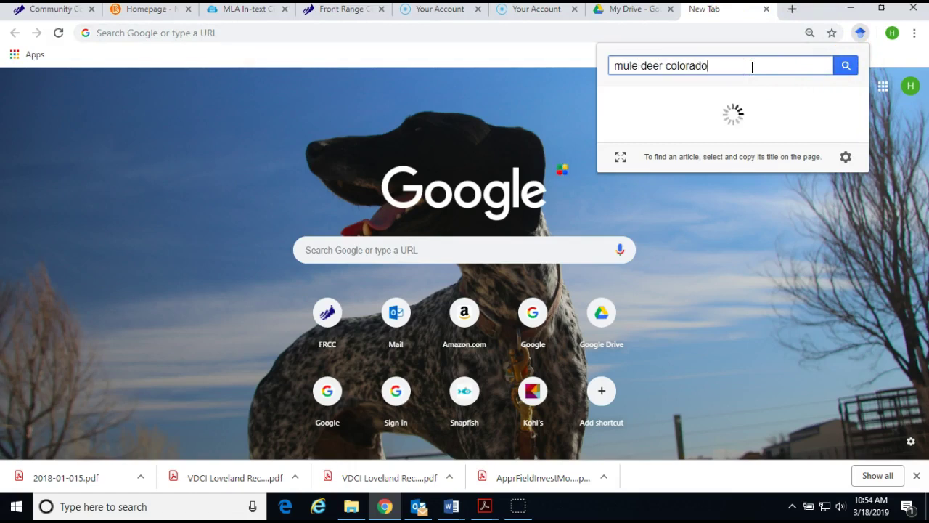
pyautogui.click(685, 100)
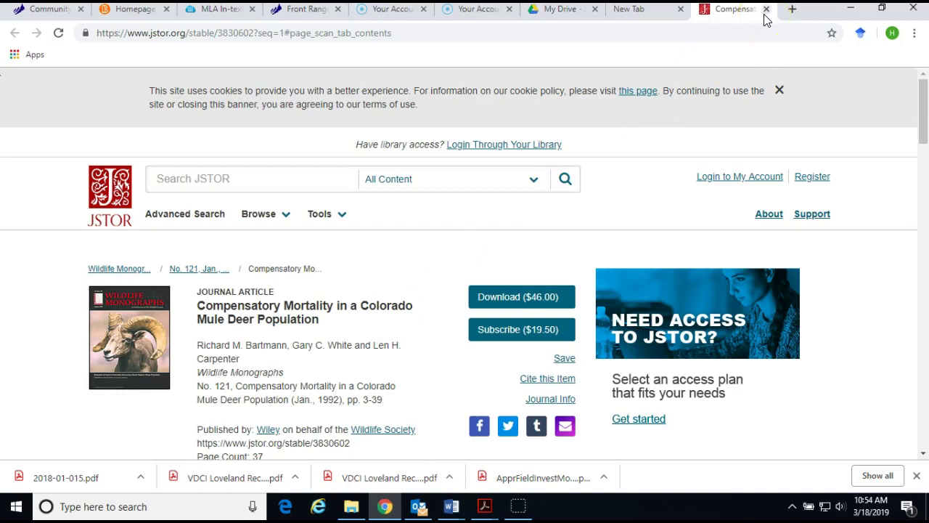
# Step: Switch to Google Drive and create a new blank Google Docs document
pyautogui.click(570, 10)
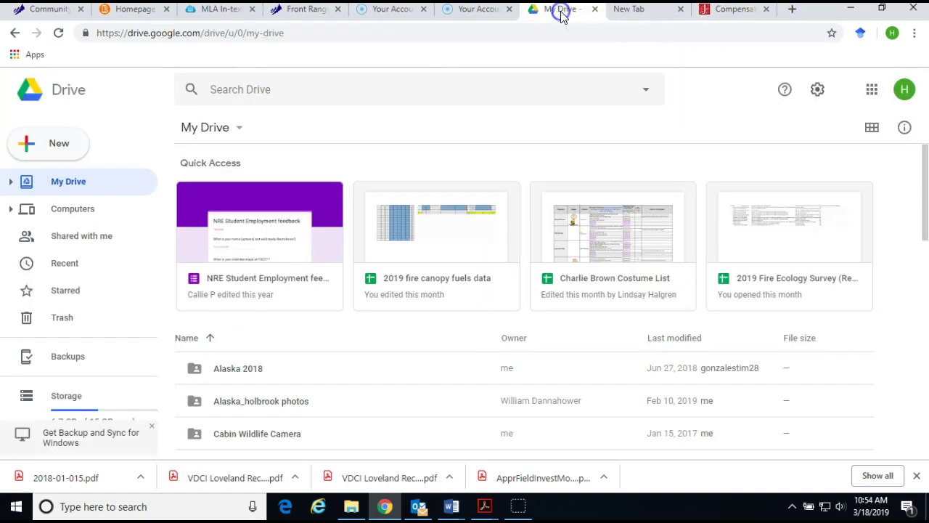
pyautogui.click(21, 143)
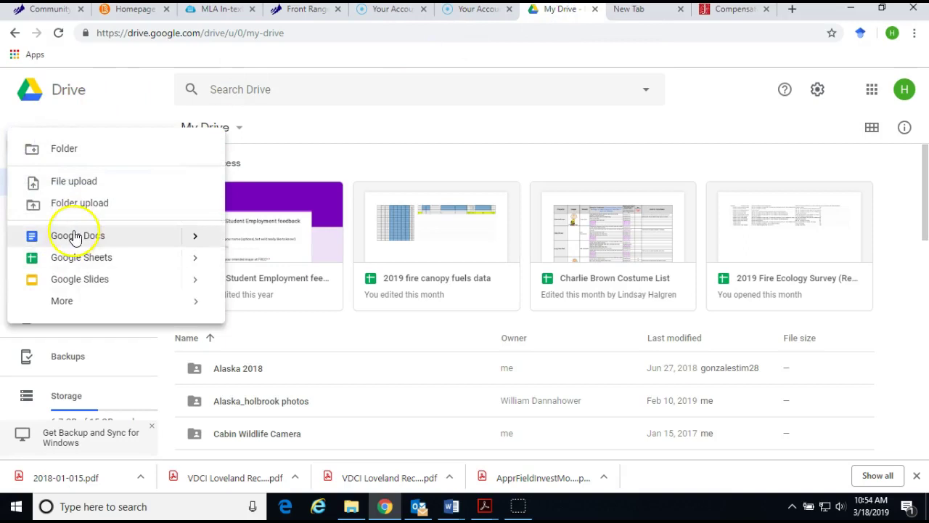
pyautogui.click(73, 234)
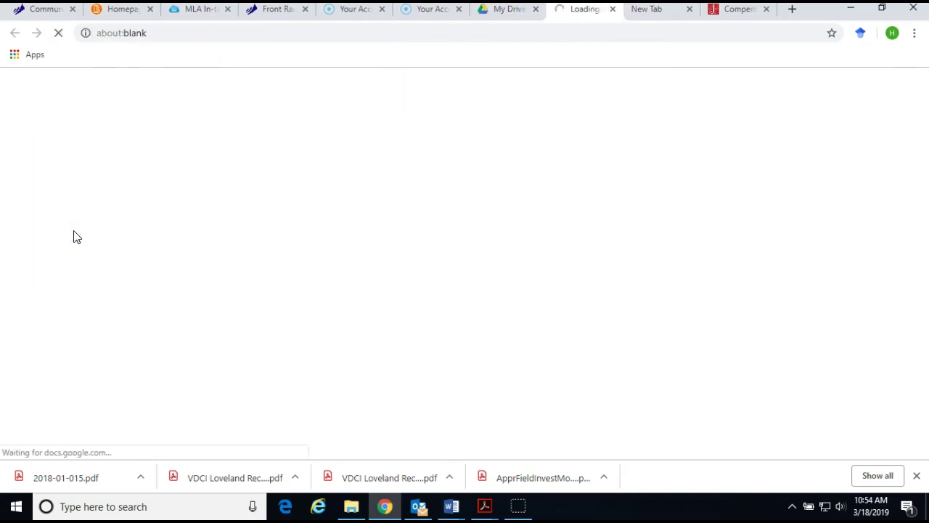
pyautogui.click(88, 236)
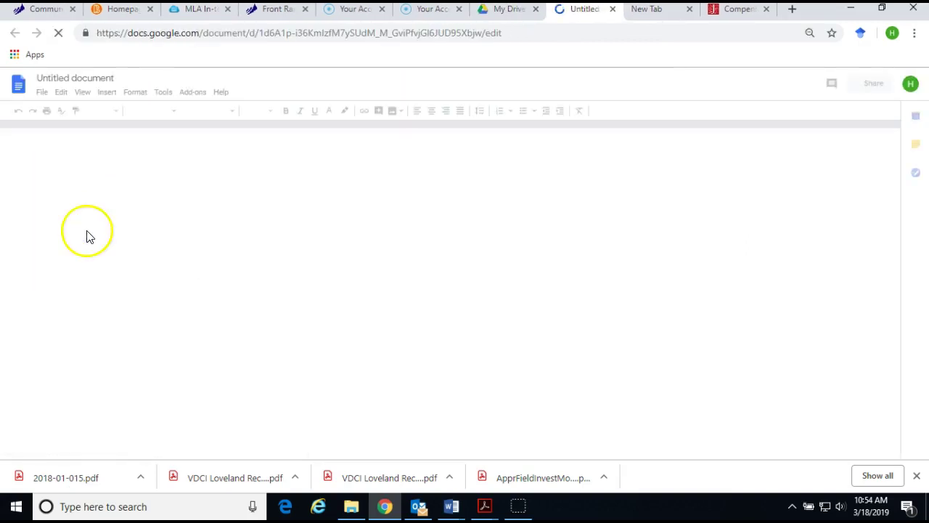
pyautogui.click(279, 180)
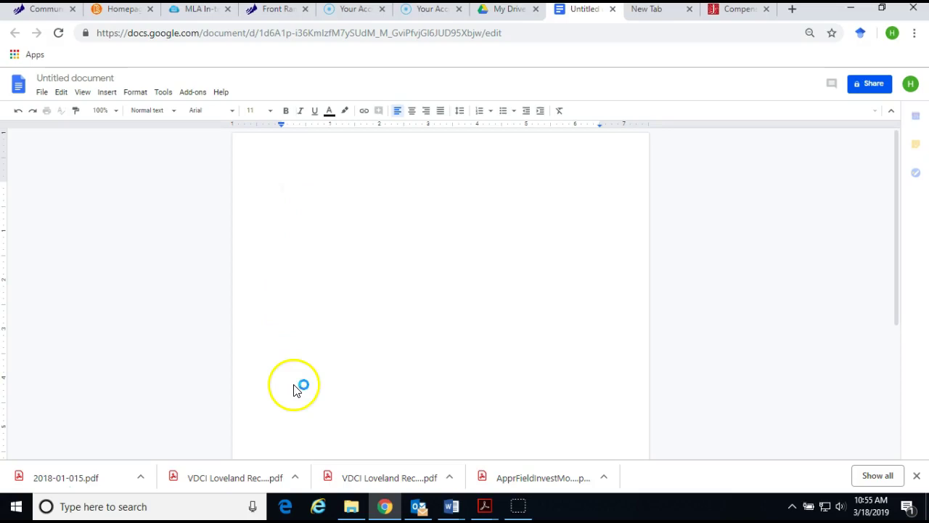
# Step: Search the Google Docs add-on store for "paperpile", check its listing, and close the store
pyautogui.click(193, 94)
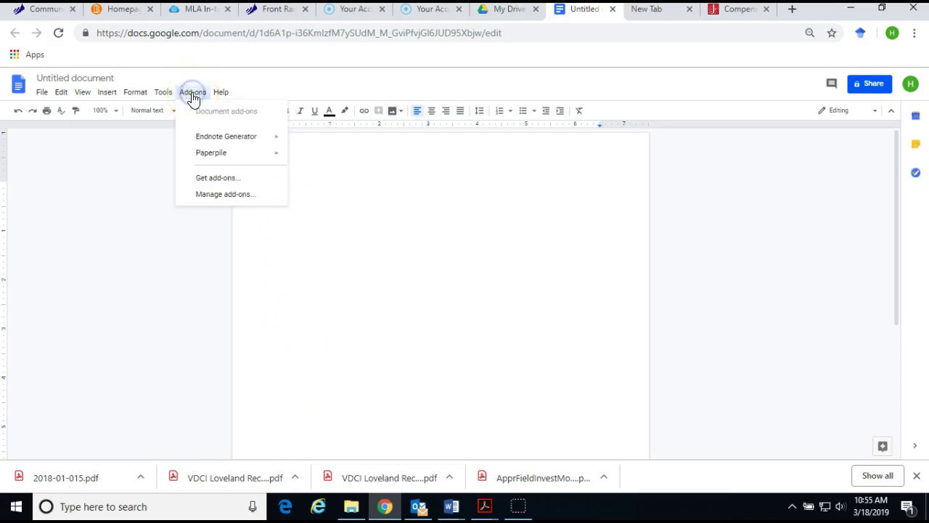
pyautogui.click(220, 160)
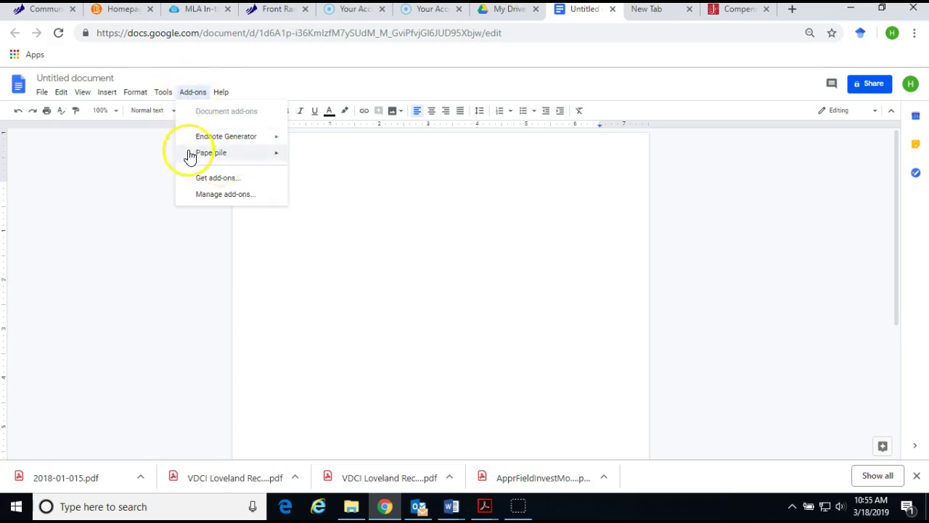
pyautogui.click(211, 181)
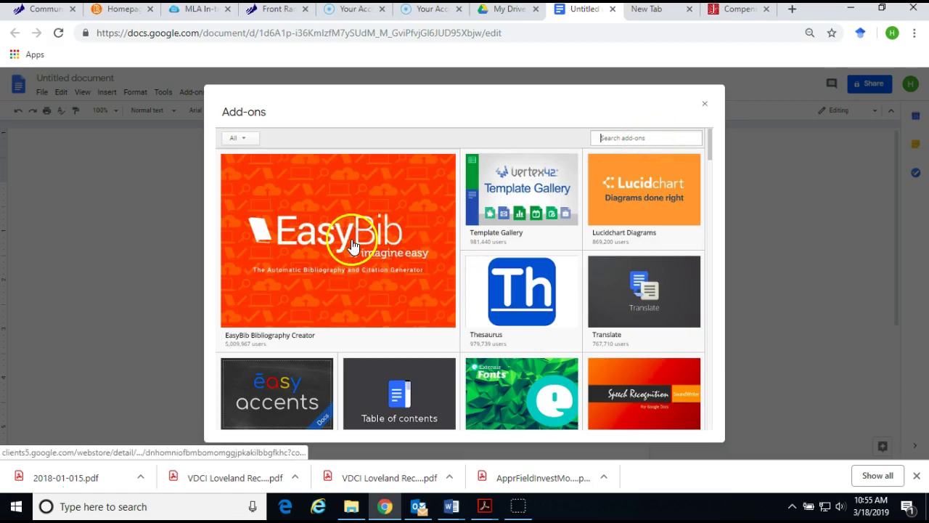
pyautogui.scroll(-2, 572, 225)
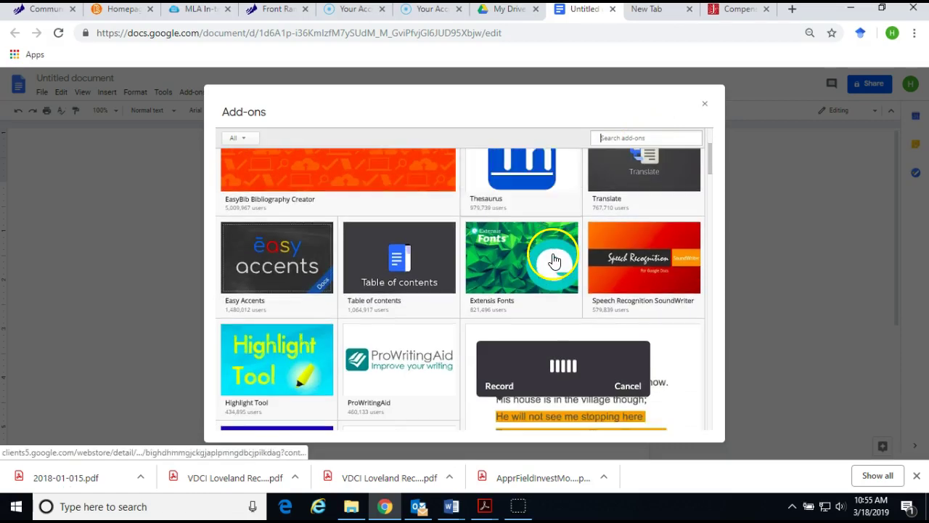
pyautogui.scroll(2, 541, 367)
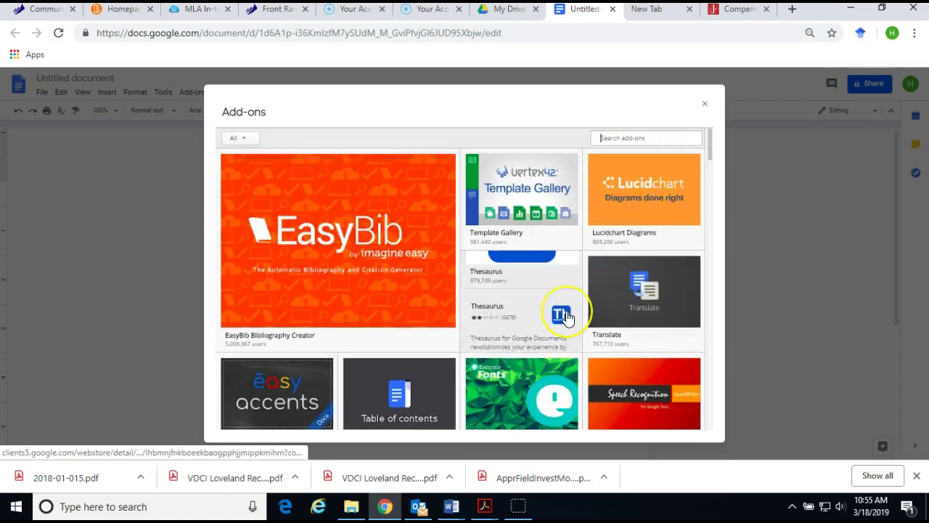
pyautogui.write('eo')
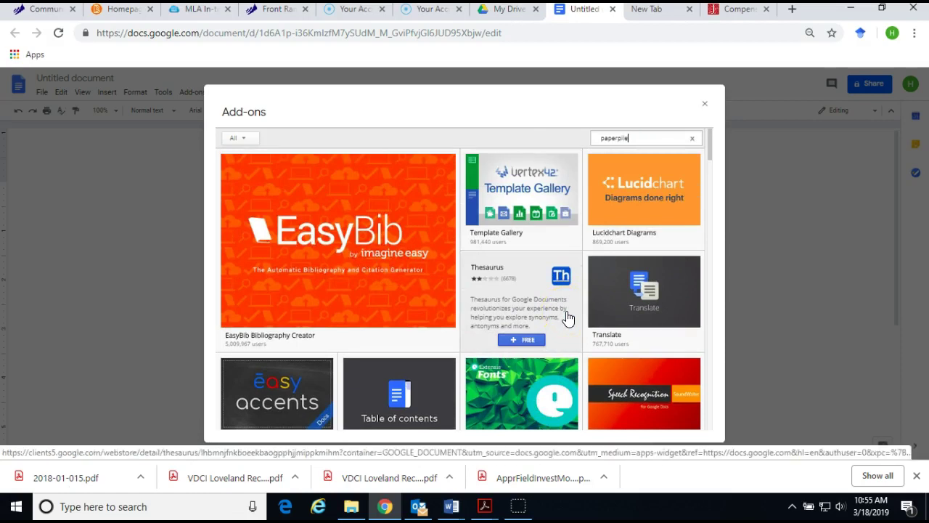
pyautogui.press('Return')
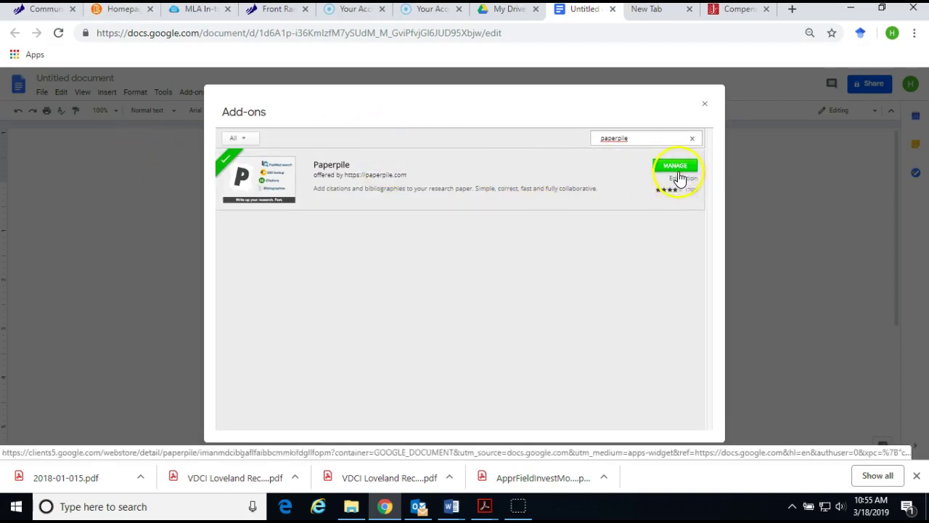
pyautogui.click(705, 103)
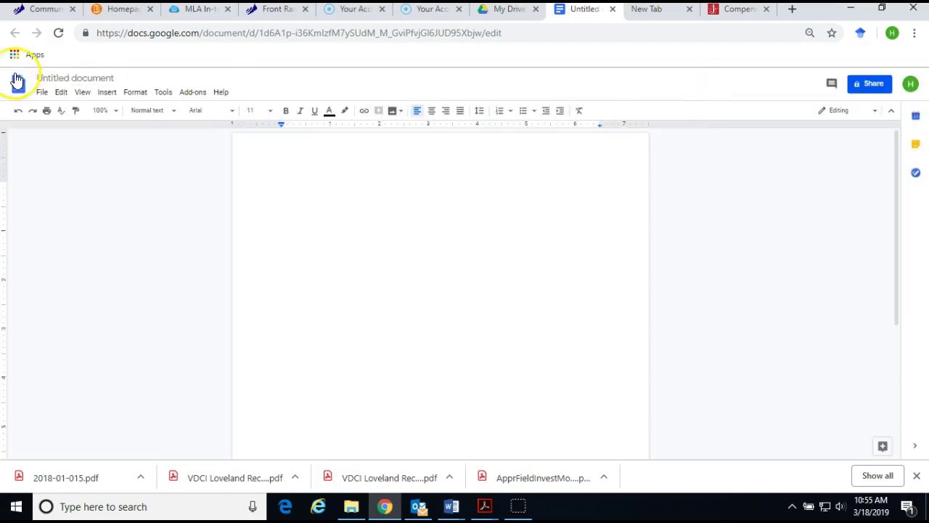
# Step: Open the Paperpile add-on's sidebar in the blank document
pyautogui.click(190, 92)
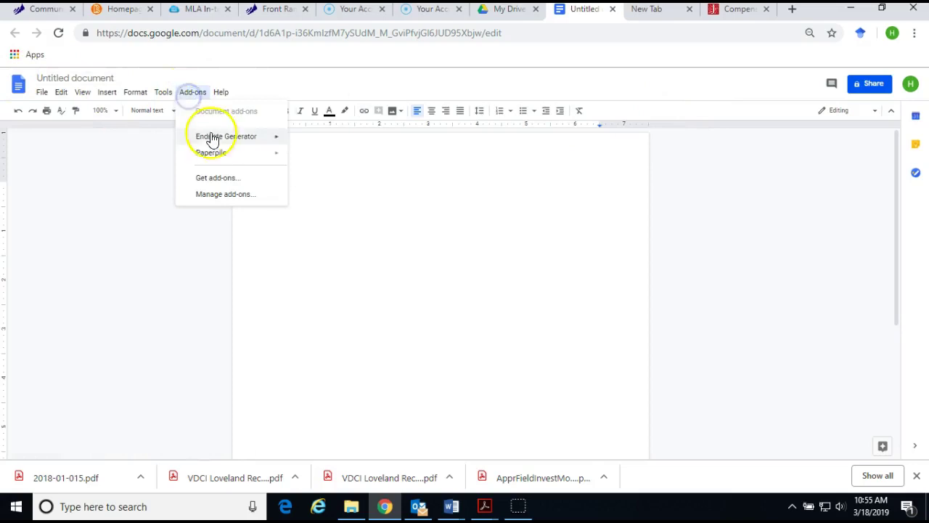
pyautogui.moveTo(215, 155)
pyautogui.click(335, 158)
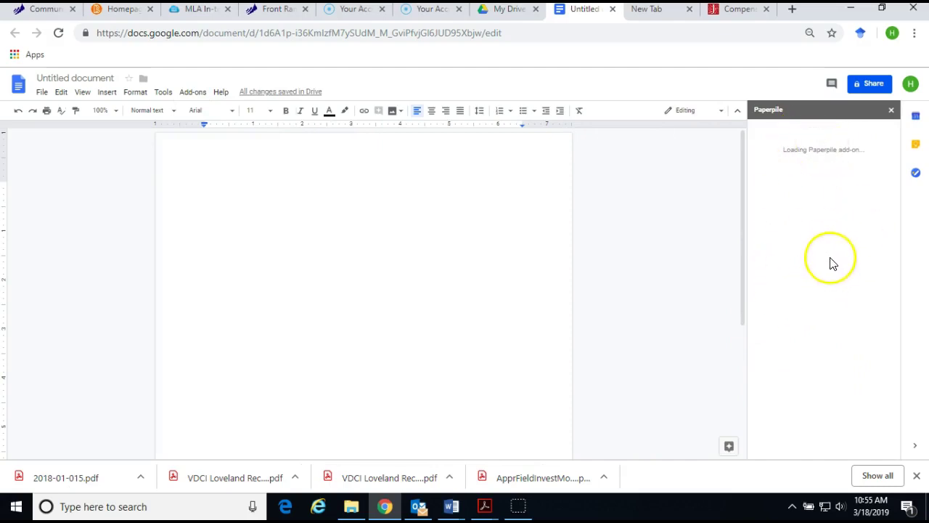
# Step: Search Paperpile for "mule deer colorado" and look through the web items it offers for citing
pyautogui.click(808, 137)
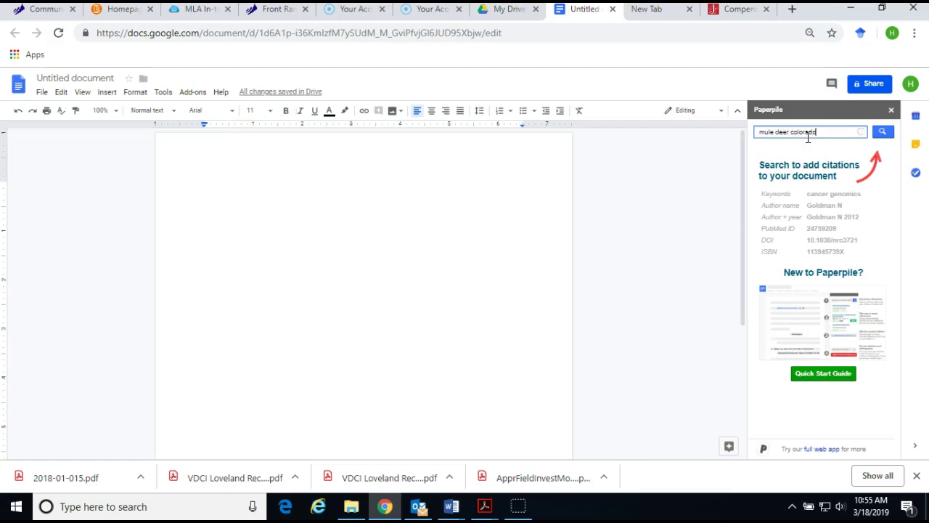
pyautogui.click(885, 132)
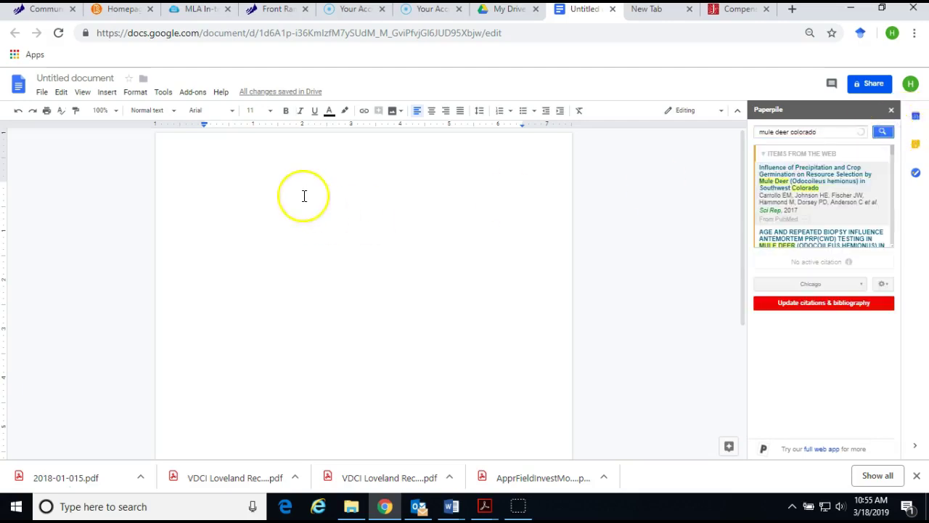
pyautogui.scroll(-3, 836, 204)
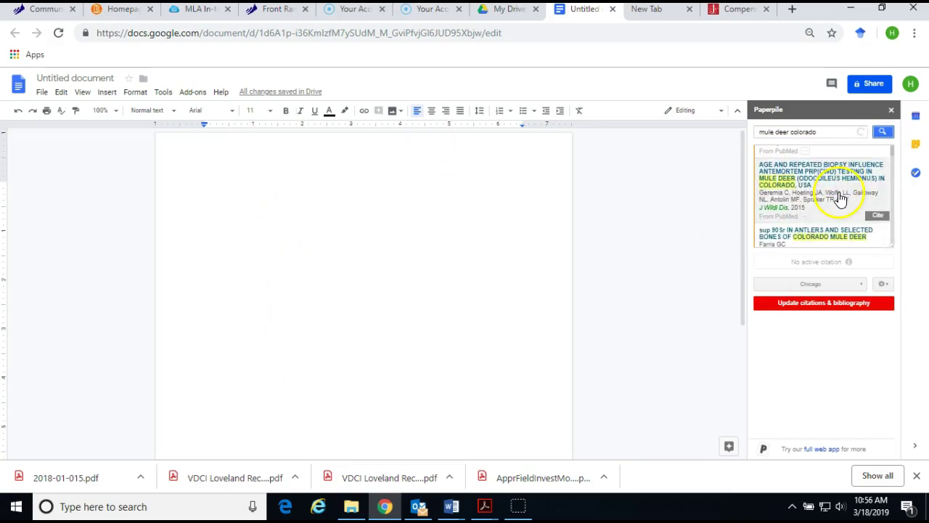
pyautogui.scroll(2, 834, 195)
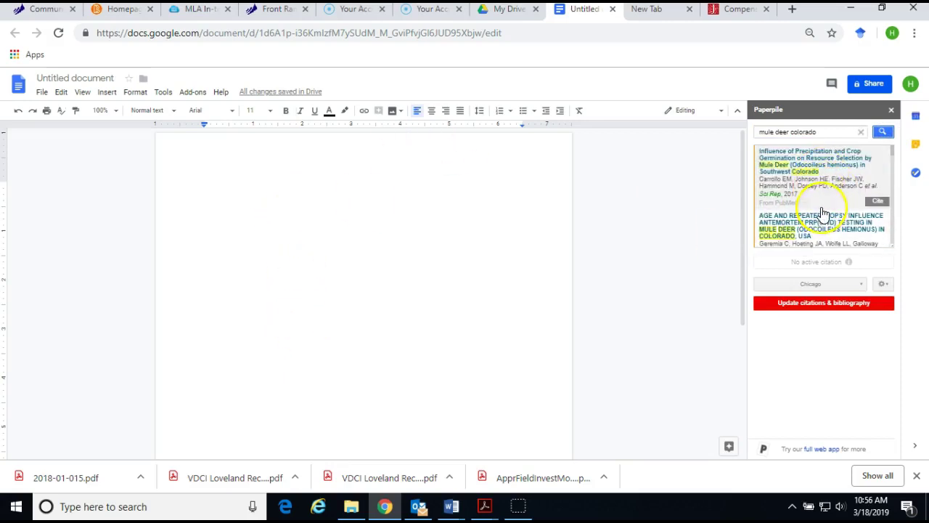
# Step: Look through the "mule deer colorado" results in Paperpile for an article on Colorado mule deer worth citing
pyautogui.scroll(-2, 806, 194)
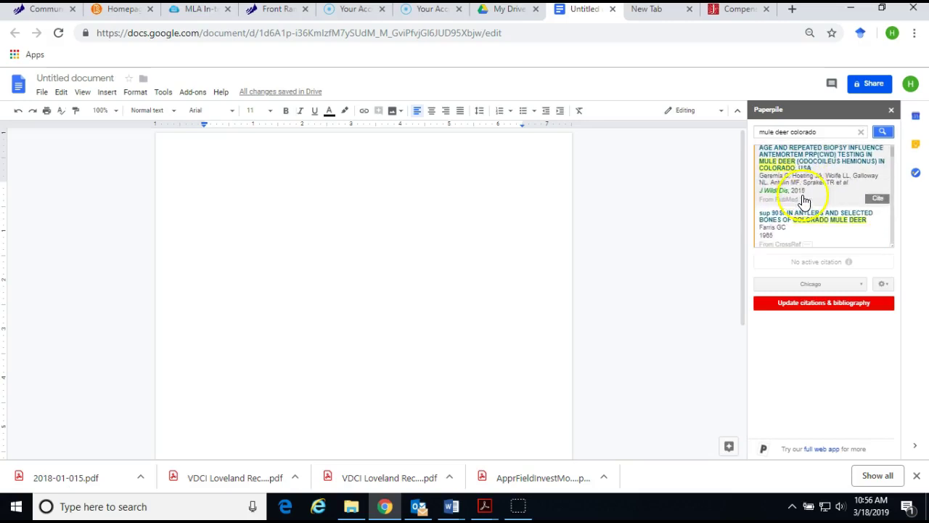
pyautogui.scroll(-2, 812, 206)
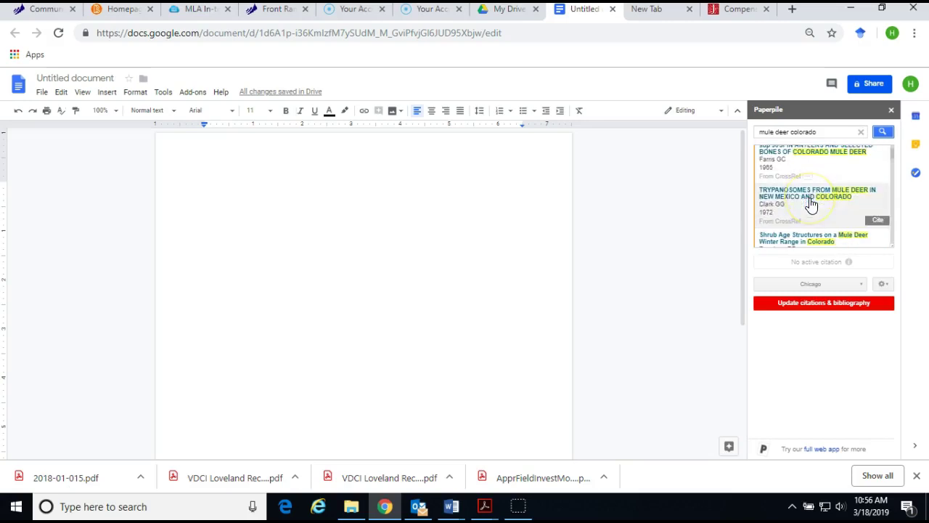
pyautogui.scroll(-2, 810, 197)
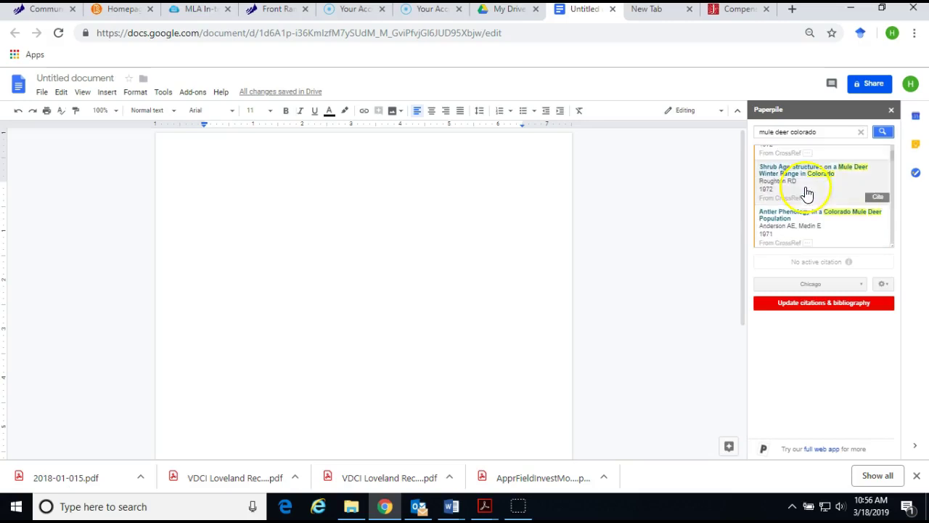
pyautogui.scroll(-3, 808, 195)
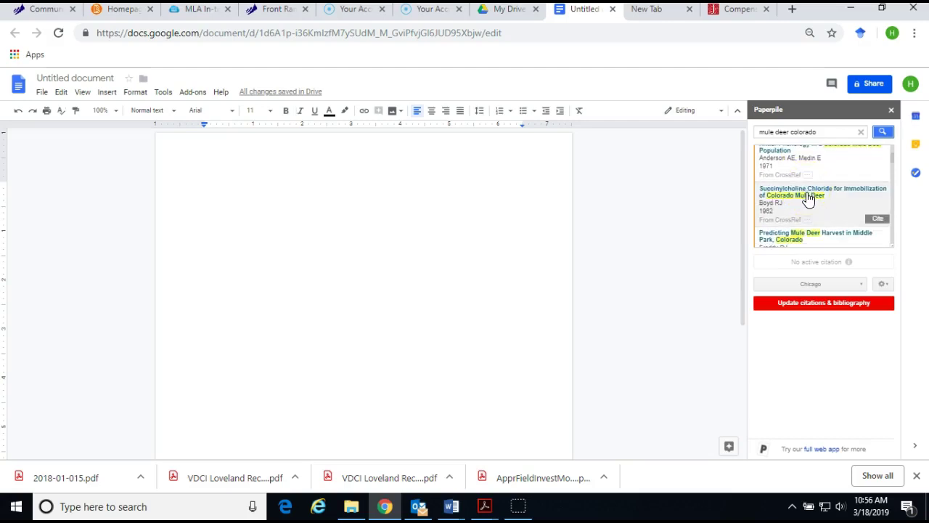
pyautogui.scroll(-2, 808, 199)
pyautogui.scroll(-3, 810, 200)
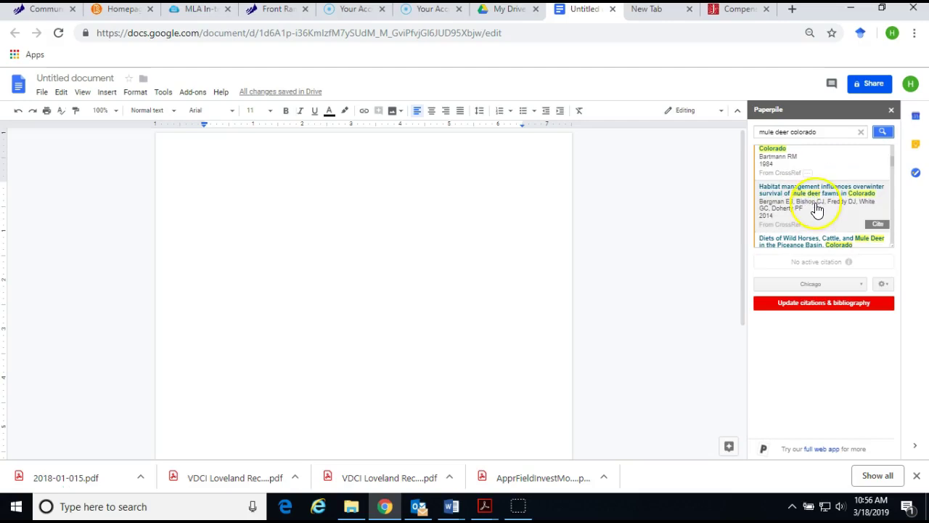
pyautogui.scroll(-2, 817, 210)
pyautogui.scroll(-3, 816, 207)
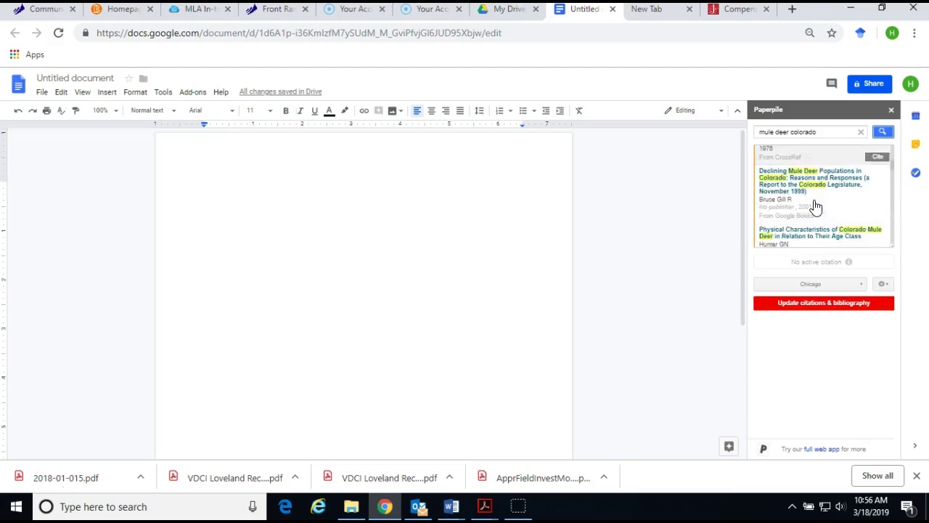
# Step: Open the website of the chronic wasting disease test-and-cull article from the Paperpile results and review its abstract and methods
pyautogui.click(812, 206)
pyautogui.scroll(-5, 812, 207)
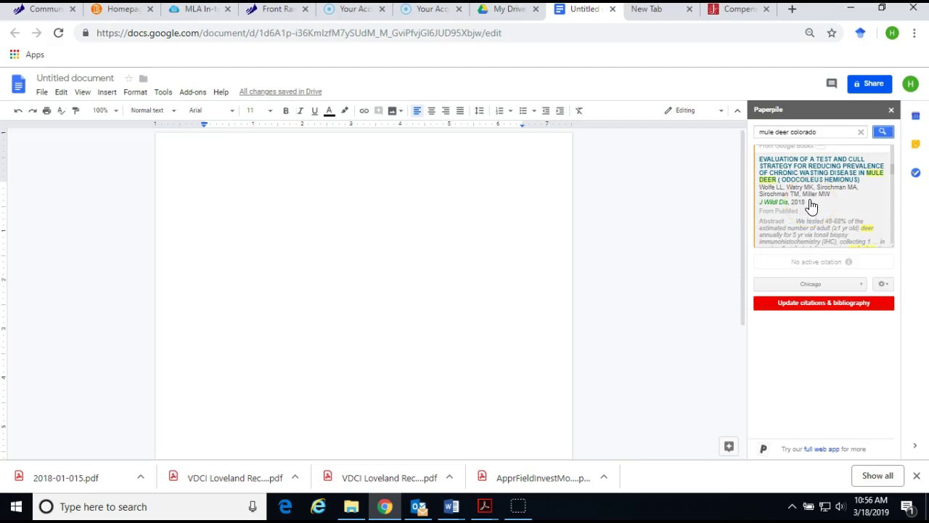
pyautogui.scroll(-2, 794, 211)
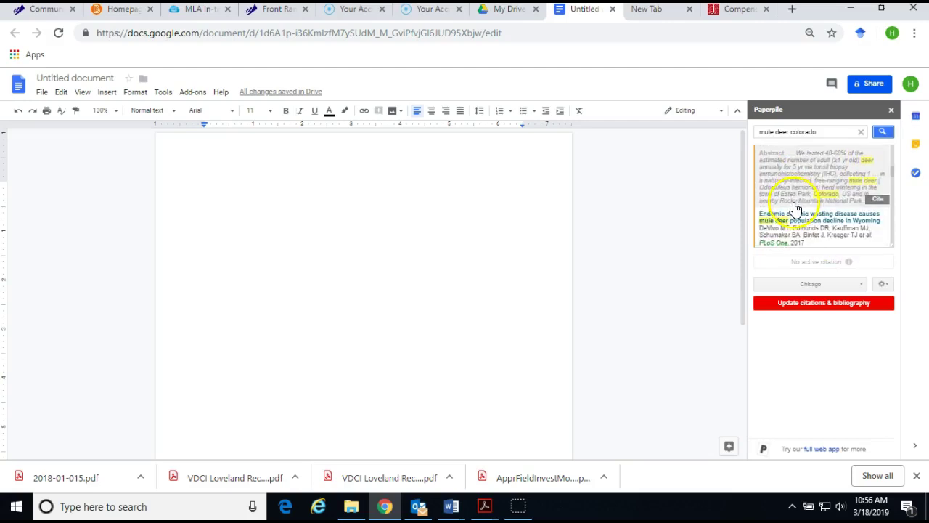
pyautogui.scroll(3, 809, 200)
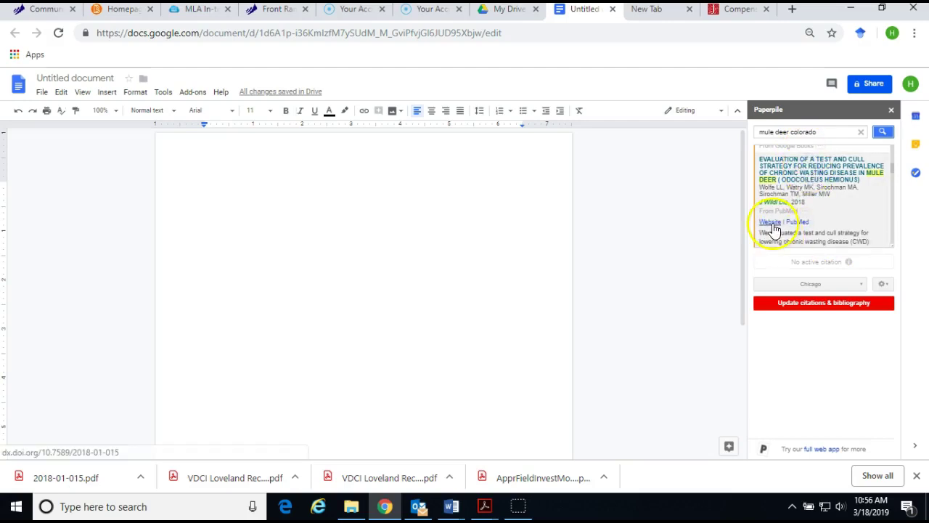
pyautogui.click(771, 222)
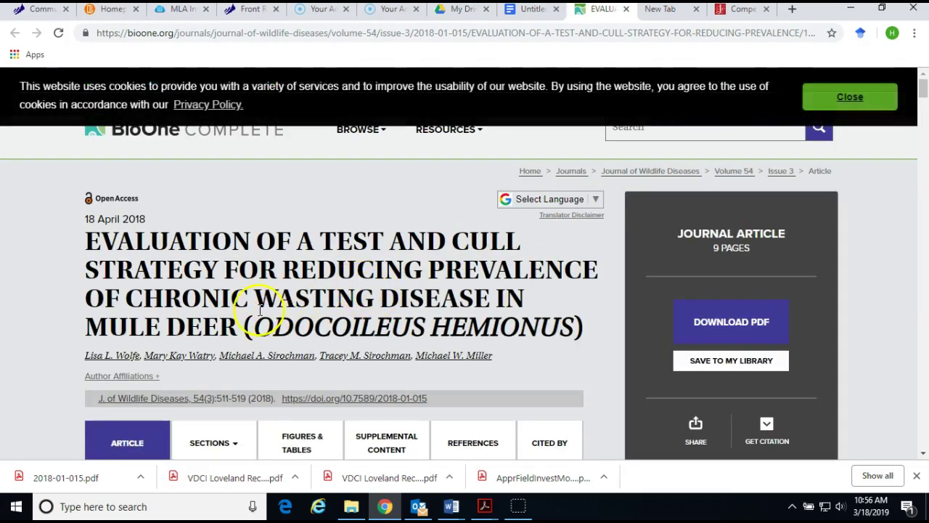
pyautogui.scroll(-1, 348, 289)
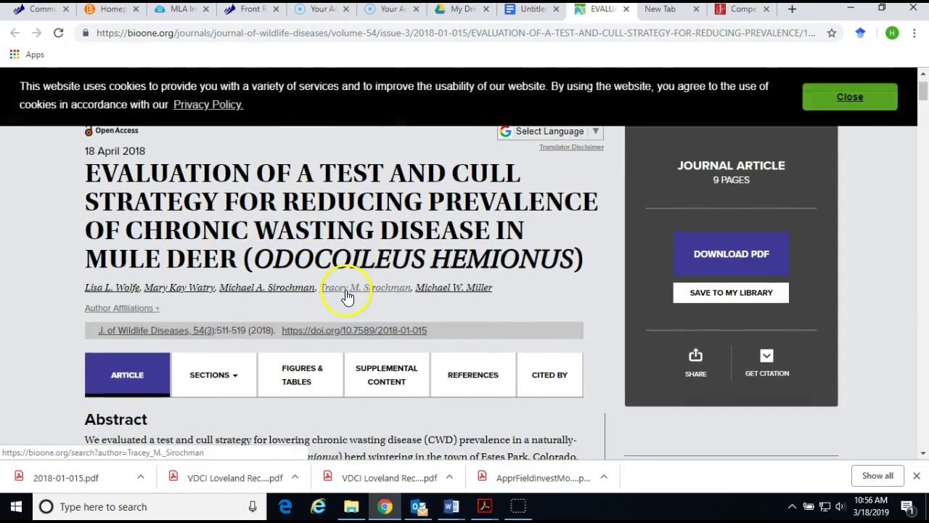
pyautogui.scroll(-4, 346, 296)
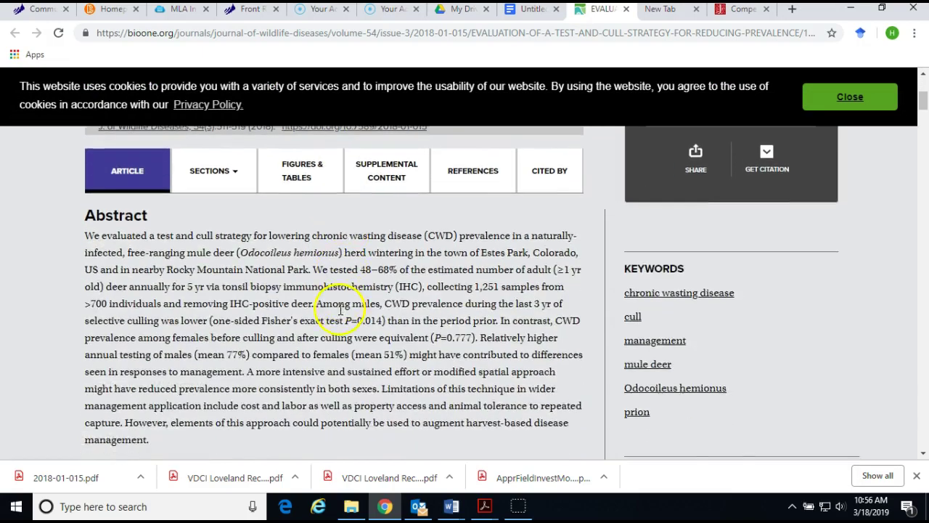
pyautogui.scroll(-10, 365, 318)
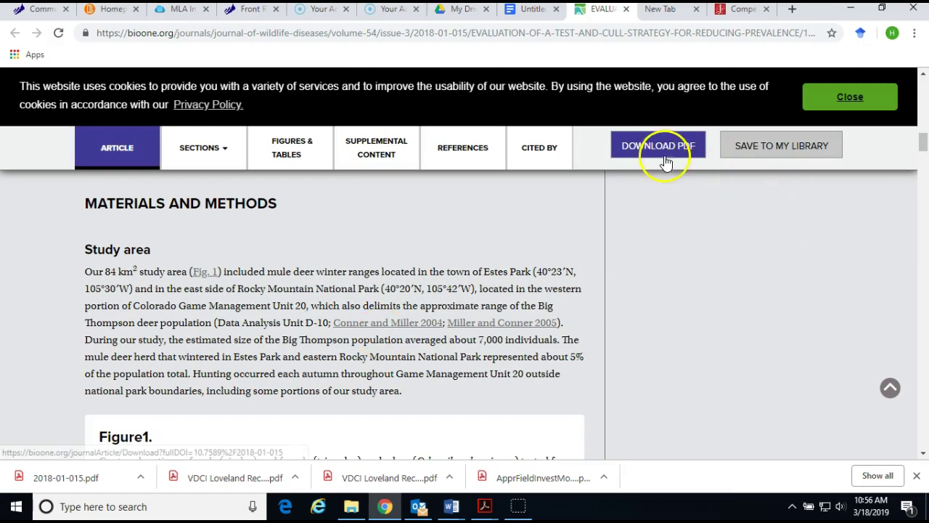
pyautogui.scroll(2, 374, 326)
pyautogui.scroll(5, 374, 327)
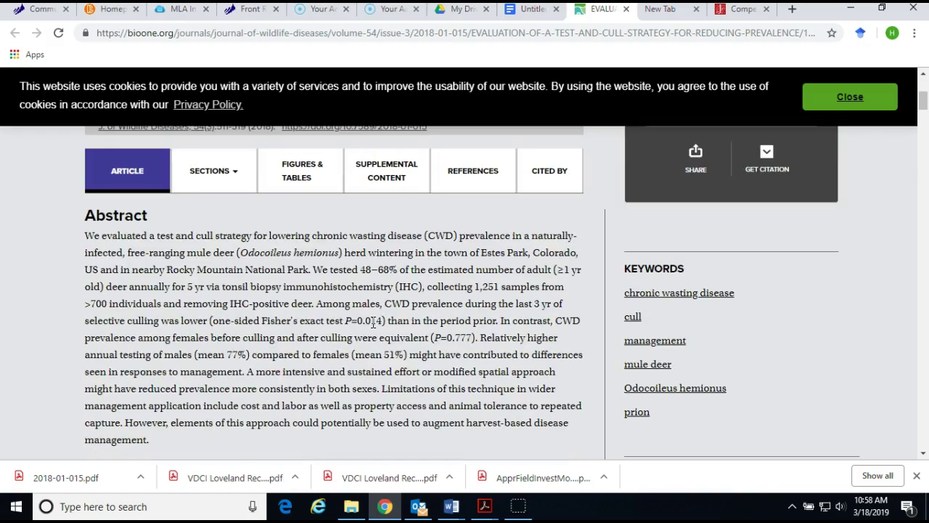
# Step: Return to the document and write "Mule deer in Colorado were found to have Chronic Wasting disease reduced in teh population when they were culled"
pyautogui.click(524, 11)
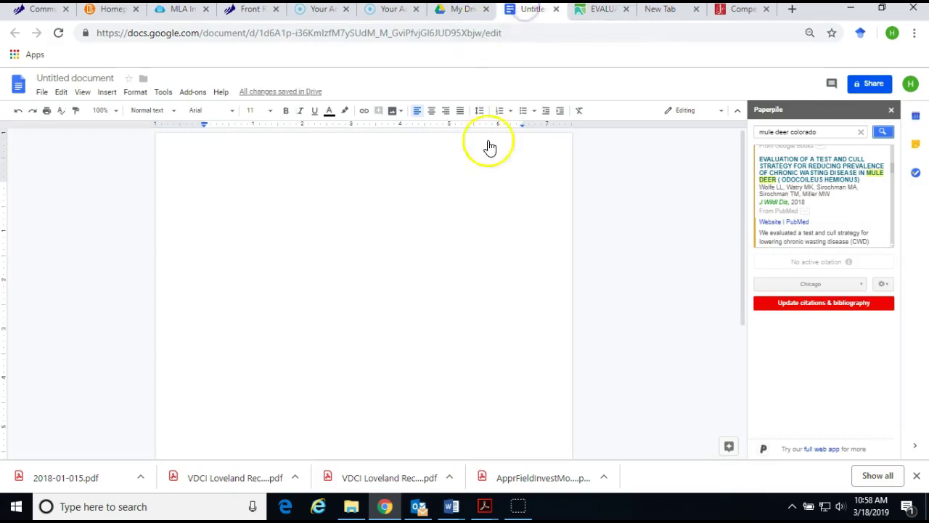
pyautogui.click(231, 182)
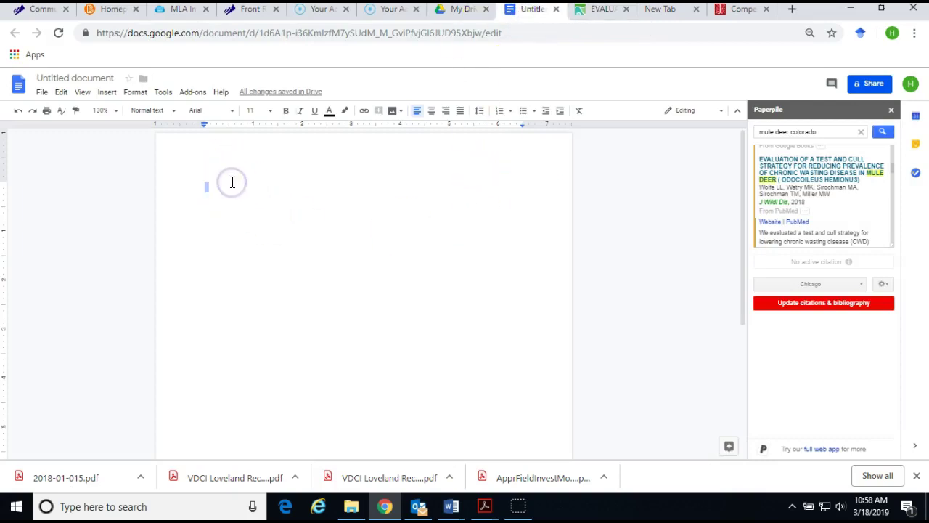
pyautogui.write('Mule deer')
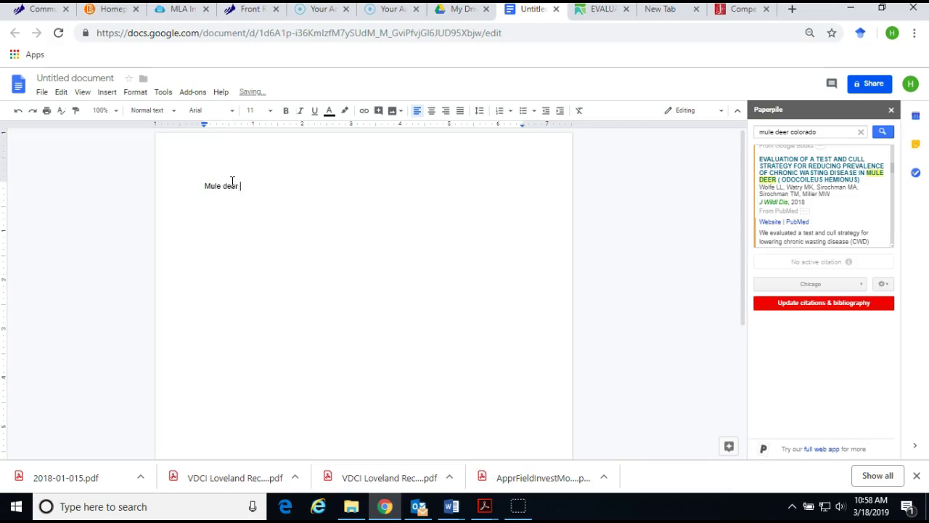
pyautogui.write(' in Colorado were found to have Chronic Wasting disease red')
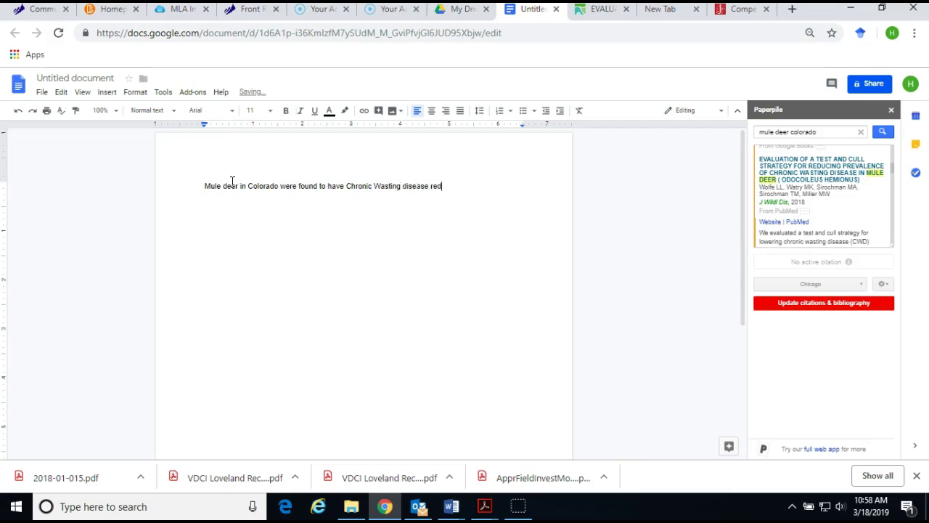
pyautogui.write('teh population when they were culled')
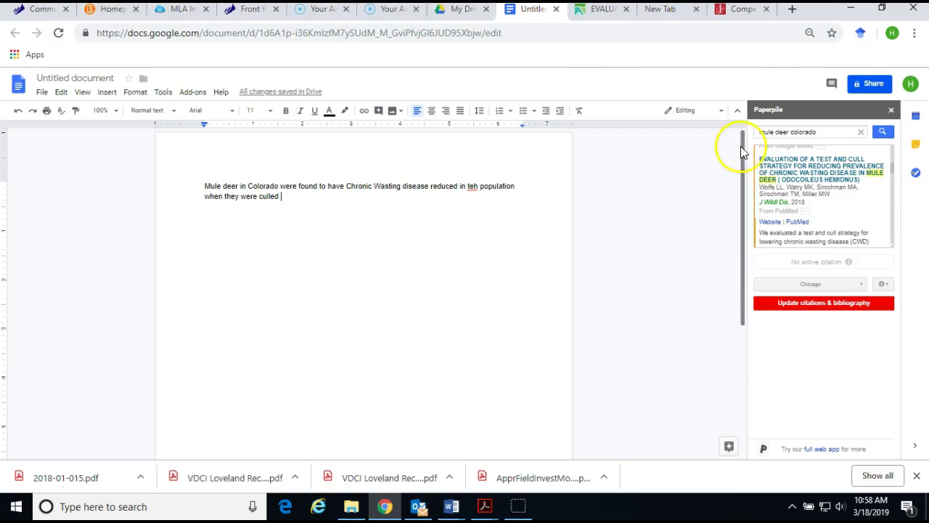
# Step: Cite the chronic wasting disease test-and-cull article at the end of the sentence with Paperpile
pyautogui.scroll(-1, 848, 193)
pyautogui.scroll(-1, 850, 202)
pyautogui.scroll(-2, 848, 202)
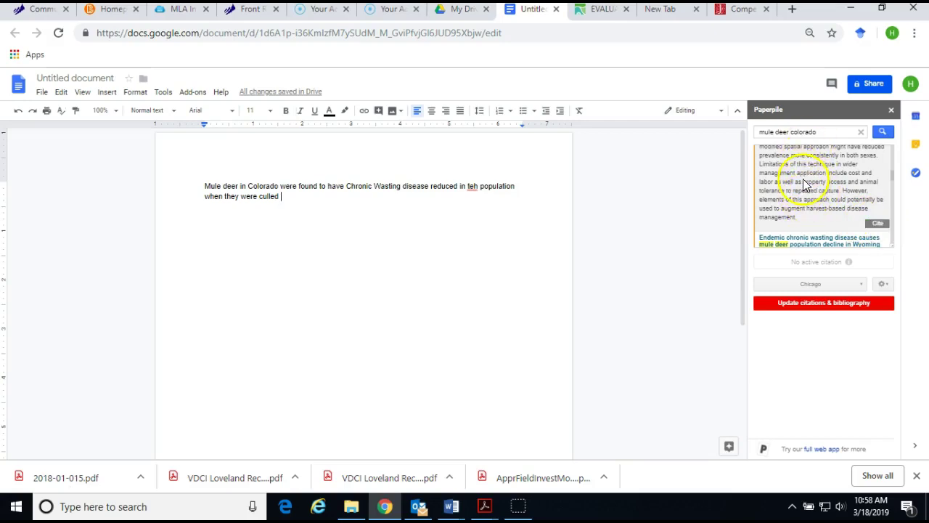
pyautogui.click(878, 224)
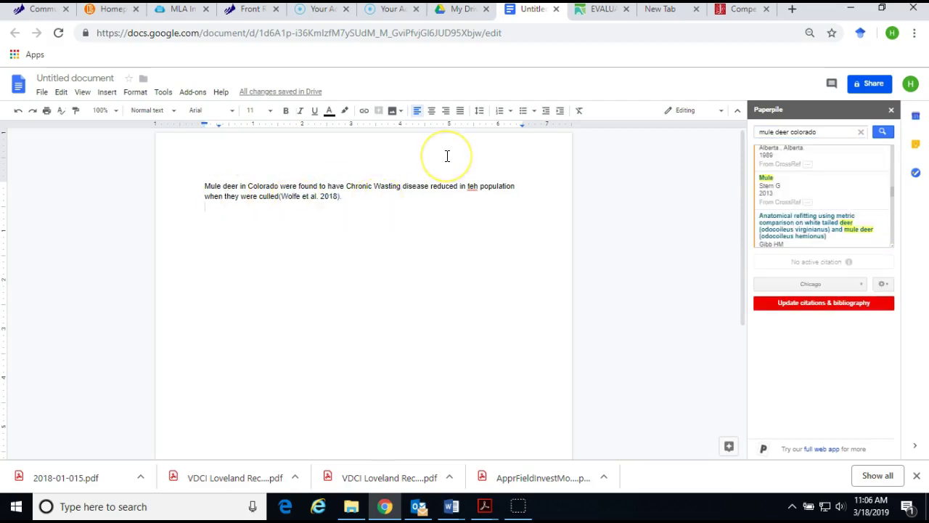
# Step: Continue the paragraph after the first citation with the filler text "Dsjfasdklfjdkfadjf jkfj asdfk j dfj a"
pyautogui.scroll(-3, 827, 212)
pyautogui.click(396, 199)
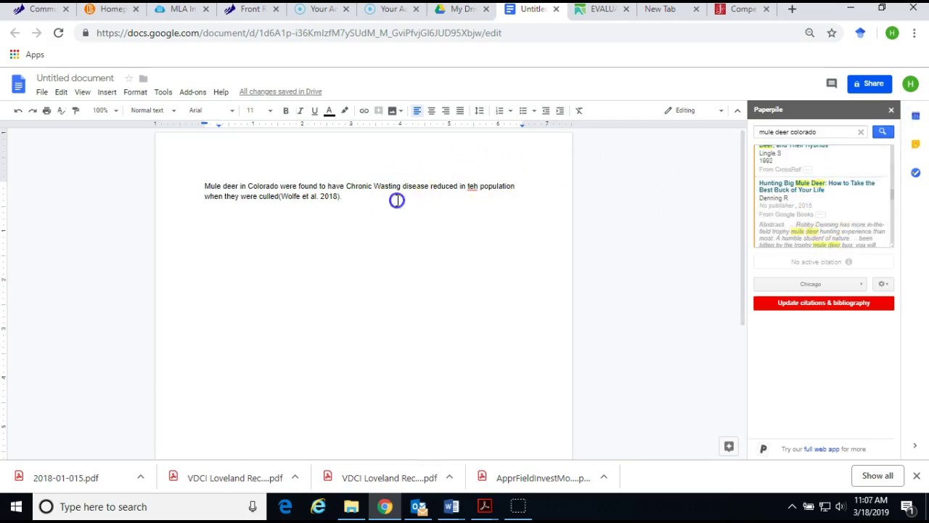
pyautogui.write('culled(Wolfe et al. 2018).  Dsjfasdklfjdkfadjf jkfj asdfk j dfj a')
# Step: Find the book "Deer of the Southwest" in the Paperpile results, review its description, and cite it after the filler text
pyautogui.scroll(-2, 789, 183)
pyautogui.click(790, 183)
pyautogui.scroll(-5, 791, 188)
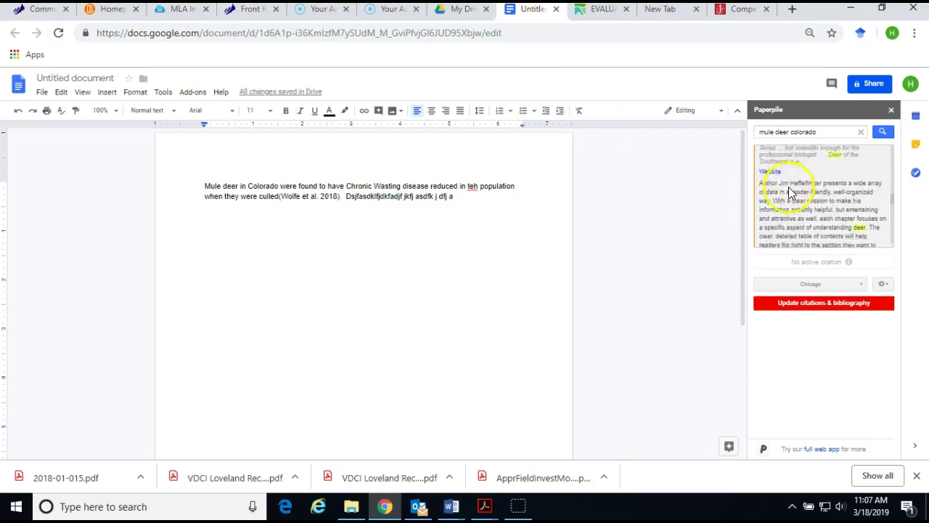
pyautogui.scroll(3, 793, 196)
pyautogui.scroll(-4, 796, 196)
pyautogui.scroll(2, 835, 204)
pyautogui.scroll(-4, 875, 218)
pyautogui.scroll(2, 878, 185)
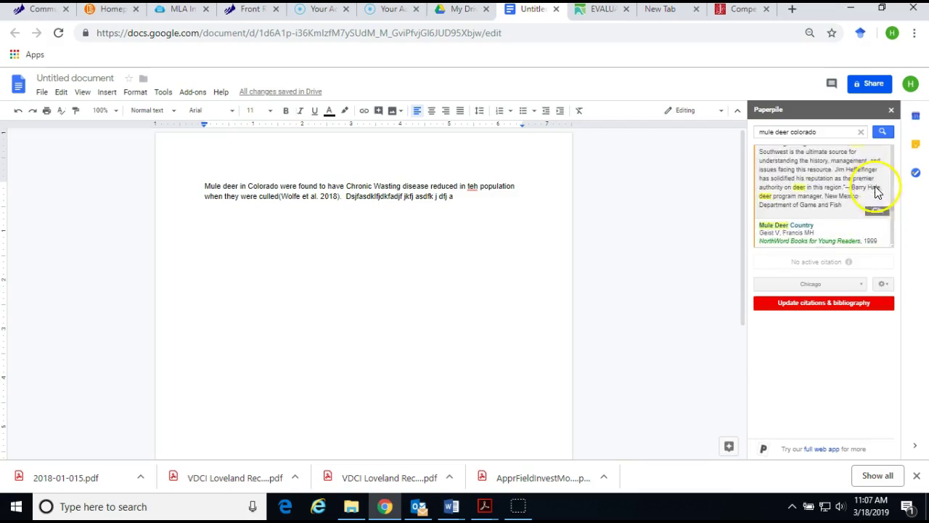
pyautogui.click(875, 209)
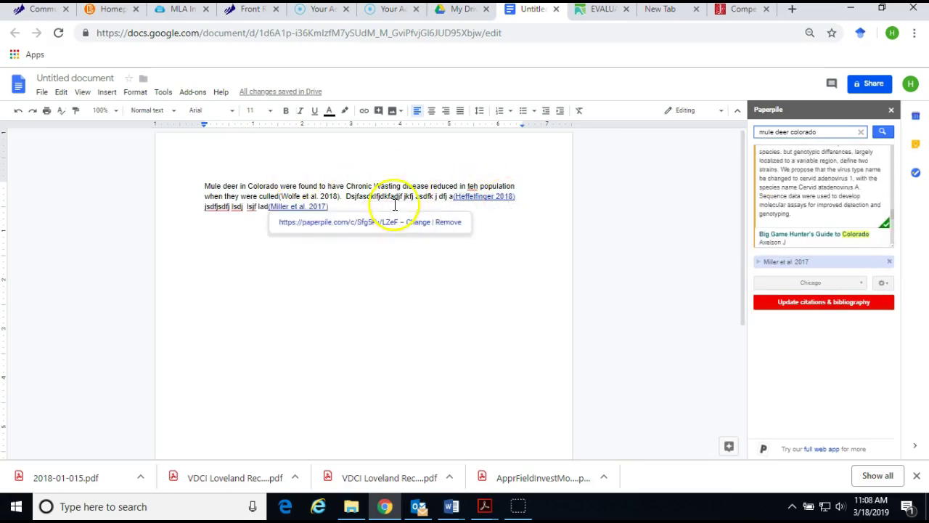
# Step: Add the filler text "kjfsldfsd adlfj j fjsd fl" after the 2017 citation at the end of the paragraph
pyautogui.click(385, 205)
pyautogui.click(385, 206)
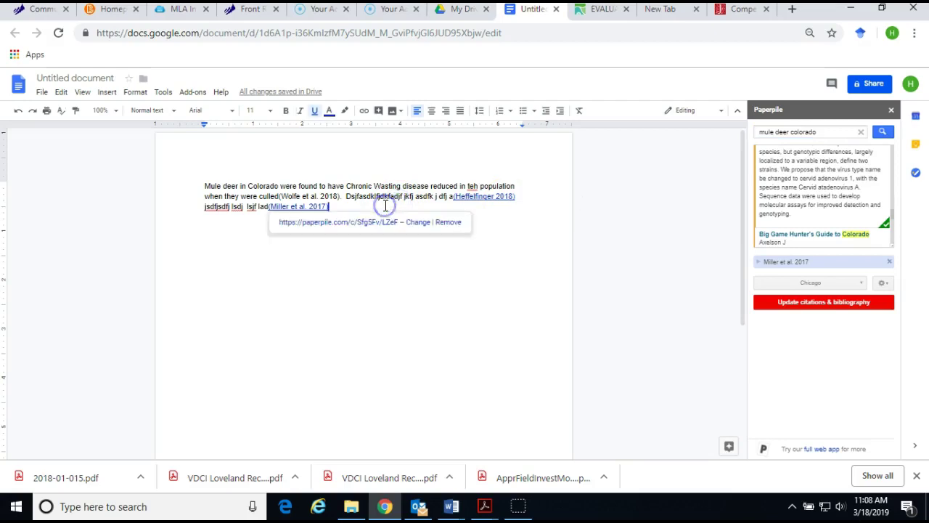
pyautogui.write('kjf')
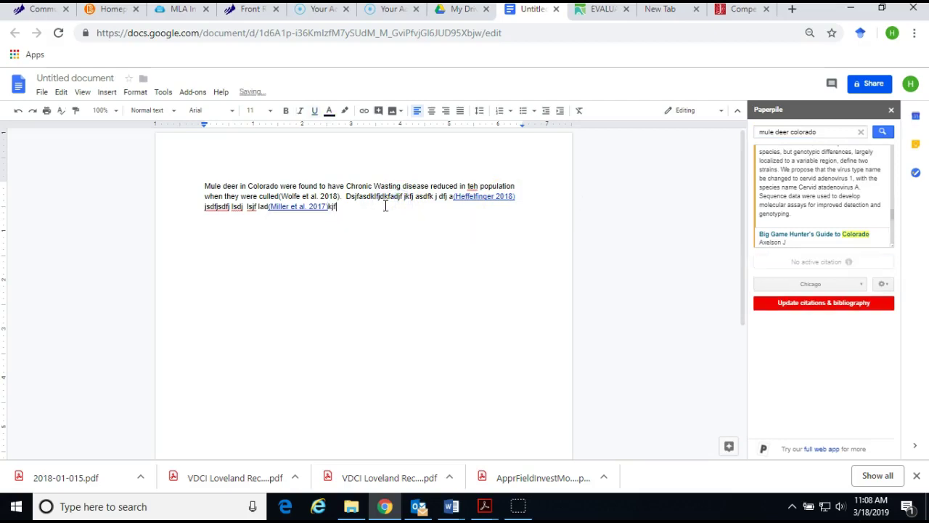
pyautogui.write('sldfsd adlfj j fjsl ff')
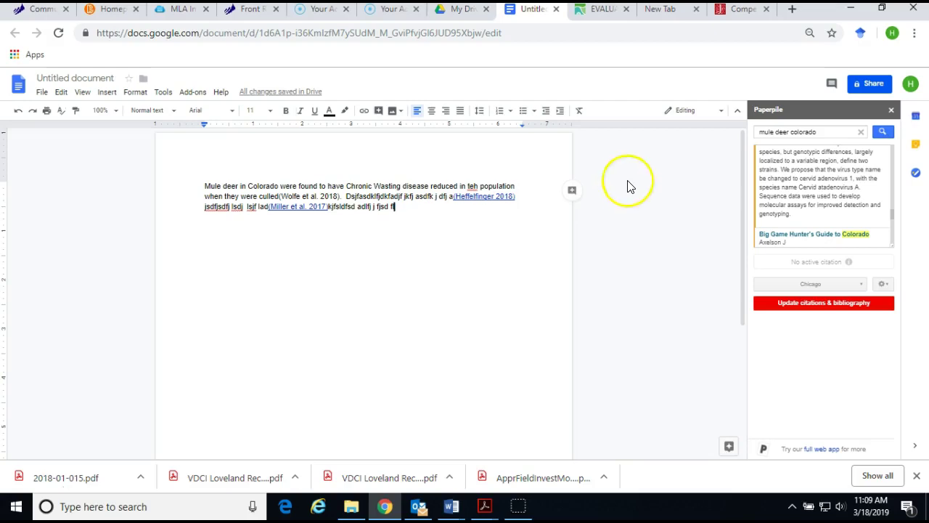
pyautogui.moveTo(842, 131); pyautogui.dragTo(753, 133)
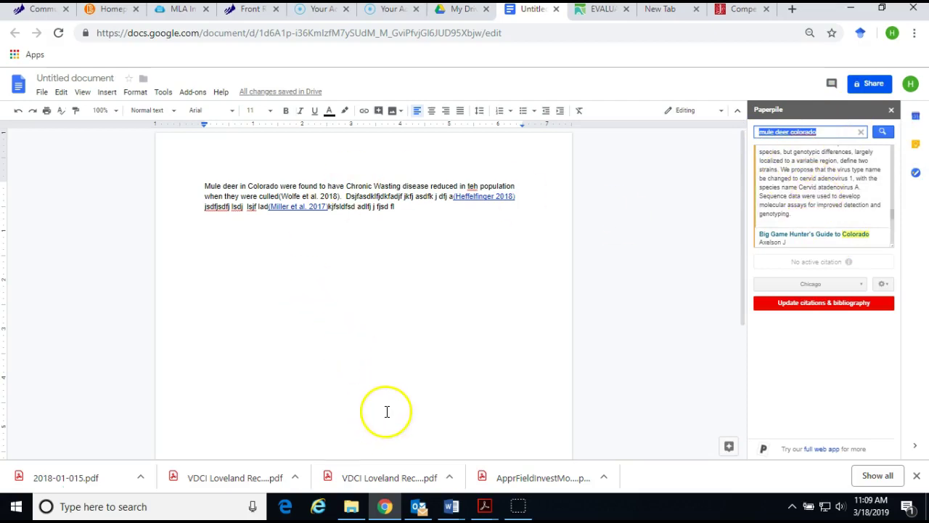
# Step: Add a "Literature Cited" heading below the paragraph and have Paperpile update the citations and generate the bibliography
pyautogui.click(421, 213)
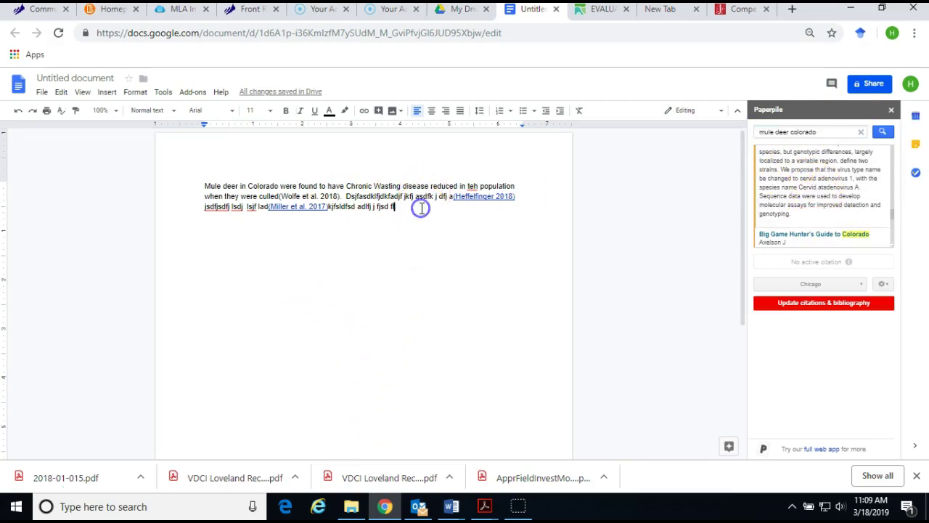
pyautogui.press('Return')
pyautogui.write('Literat')
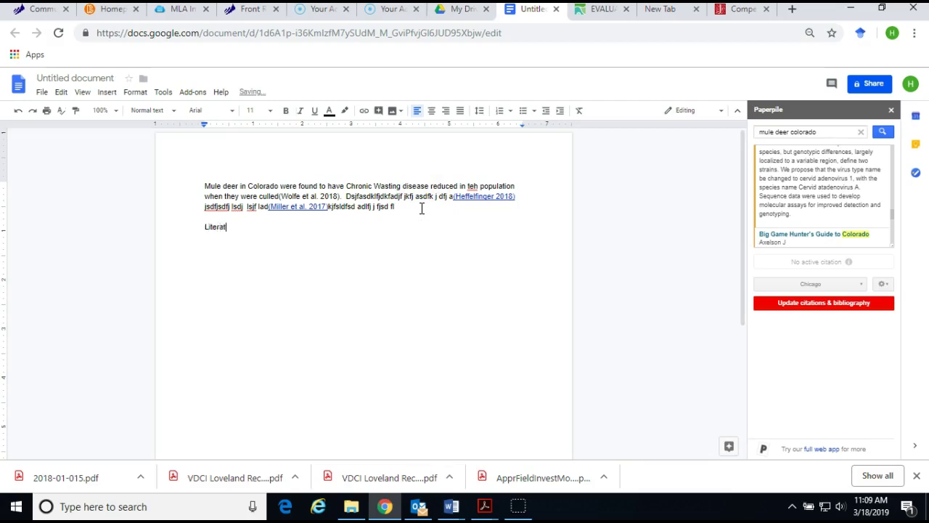
pyautogui.write('ure Cited')
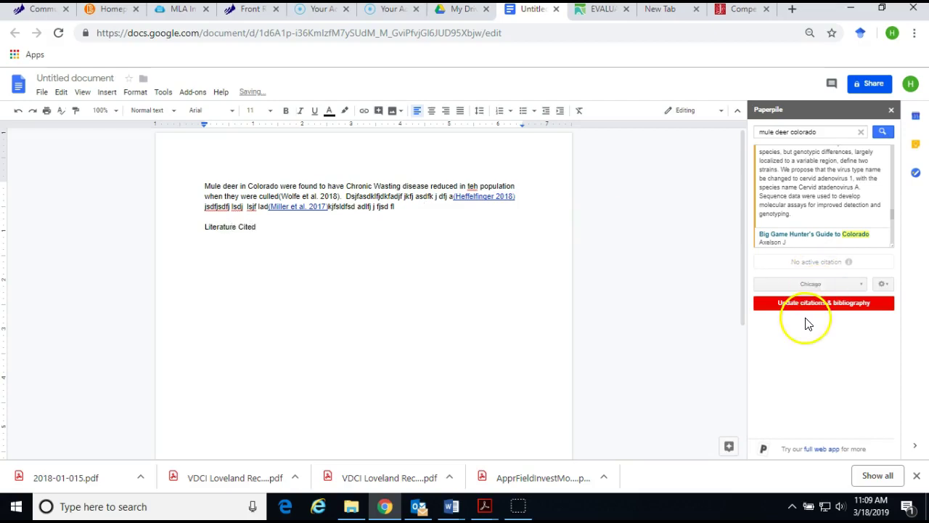
pyautogui.click(820, 303)
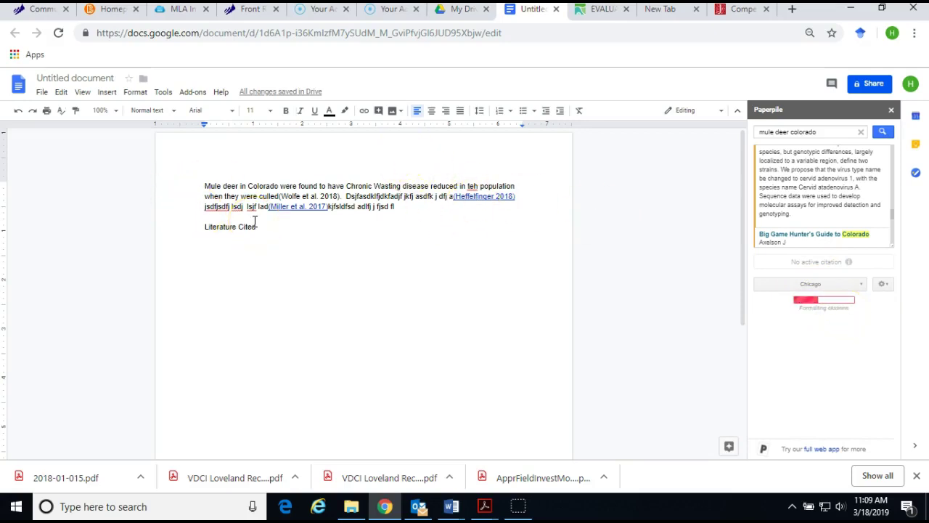
pyautogui.click(268, 271)
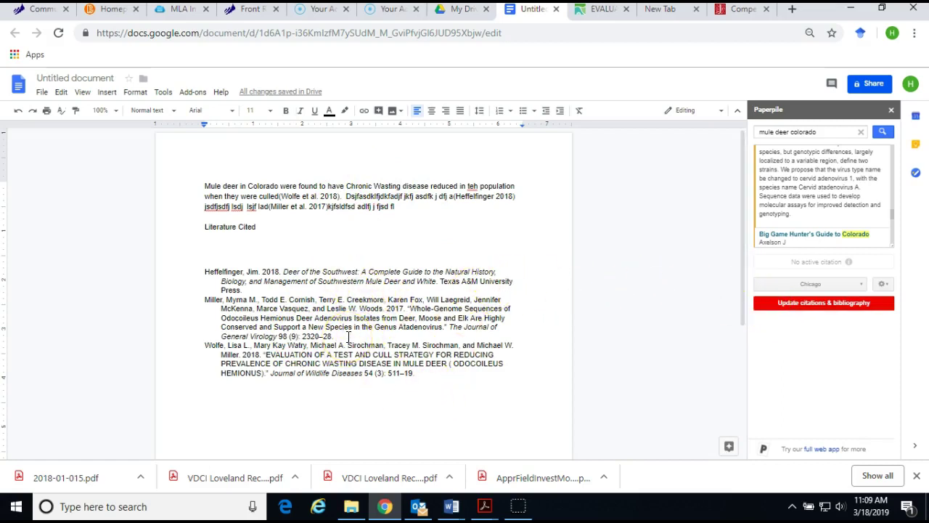
# Step: Rename the document as "wildlife paper"
pyautogui.click(74, 77)
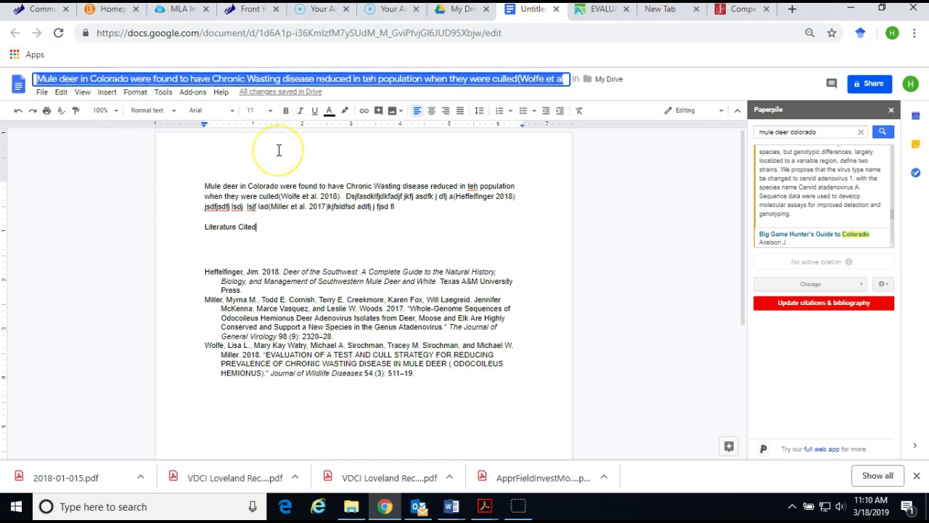
pyautogui.write('wildlife paper')
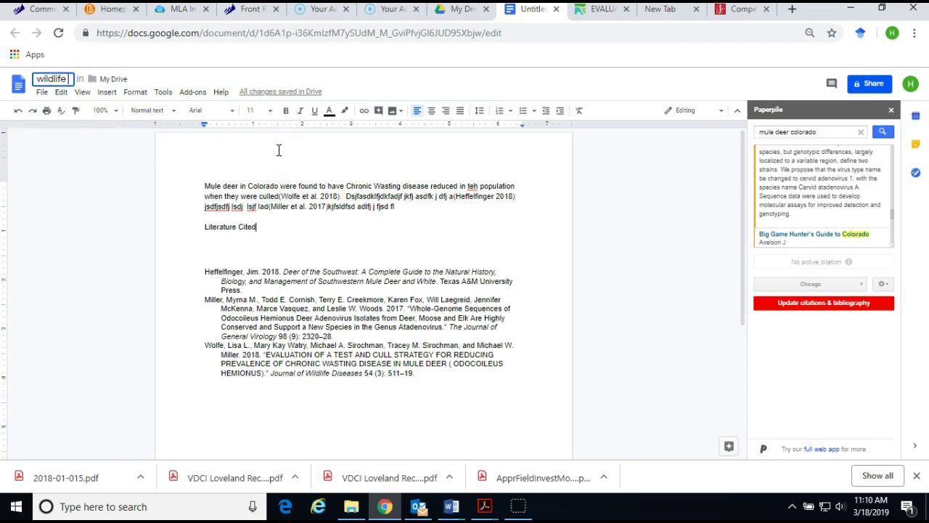